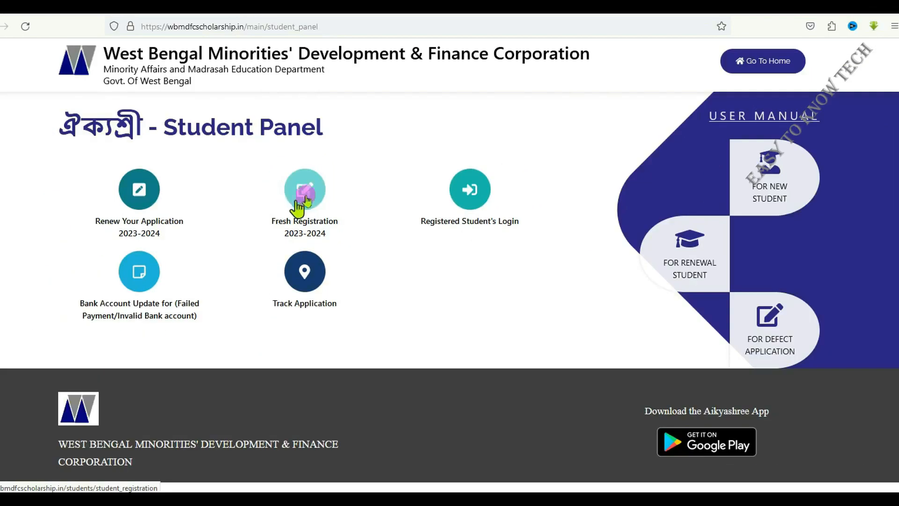
Open the Fresh Registration 2023-2024 form and select Nadia as the district of the institute
{"action": "left_click", "coordinate": [305, 193]}
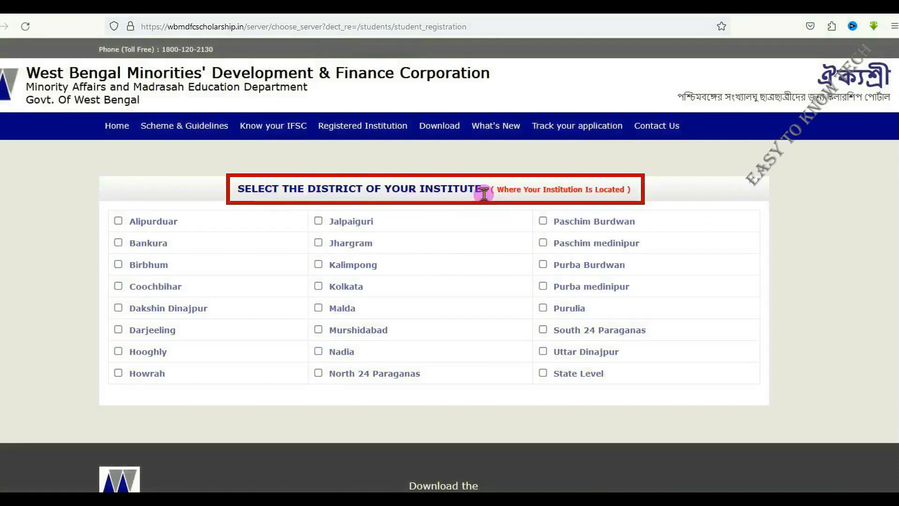
{"action": "left_click_drag", "start_coordinate": [485, 193], "coordinate": [236, 193]}
{"action": "left_click", "coordinate": [244, 286]}
{"action": "left_click", "coordinate": [320, 352]}
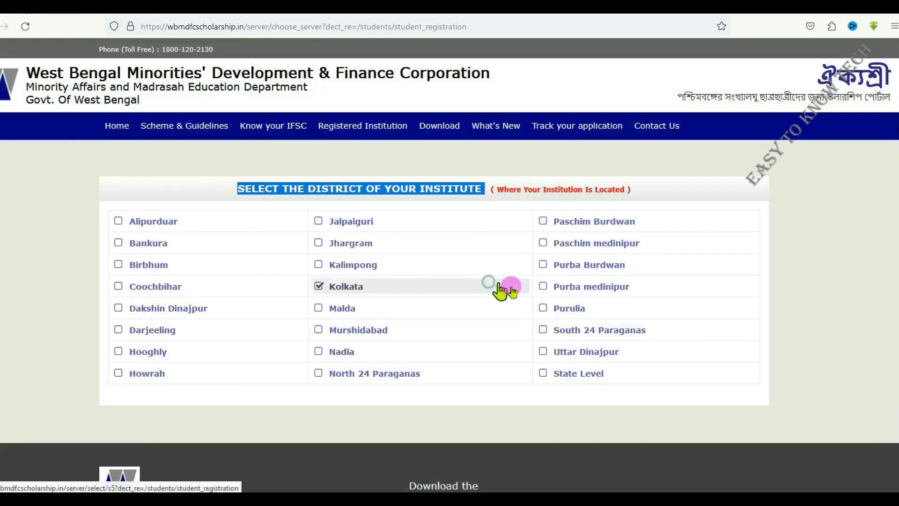
{"action": "left_click", "coordinate": [491, 285]}
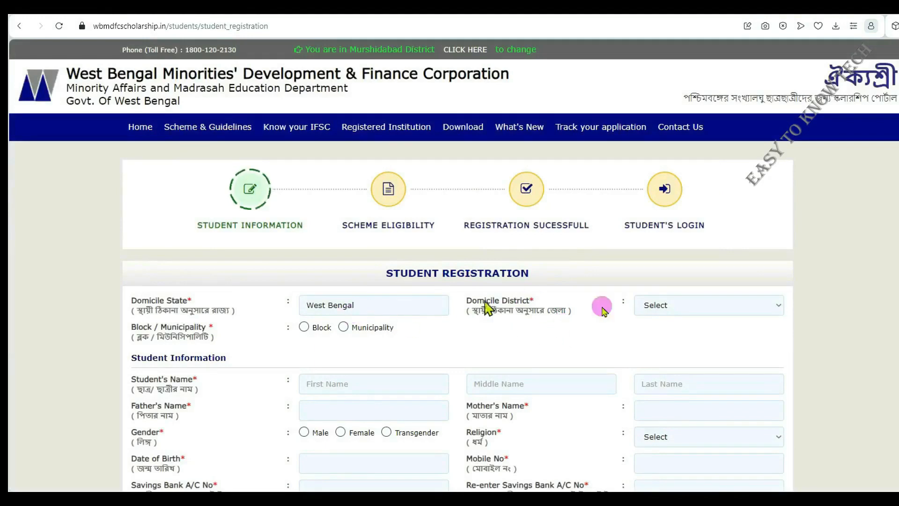
Set the domicile district to NADIA in the student registration form
{"action": "left_click", "coordinate": [663, 308]}
{"action": "left_click", "coordinate": [658, 249]}
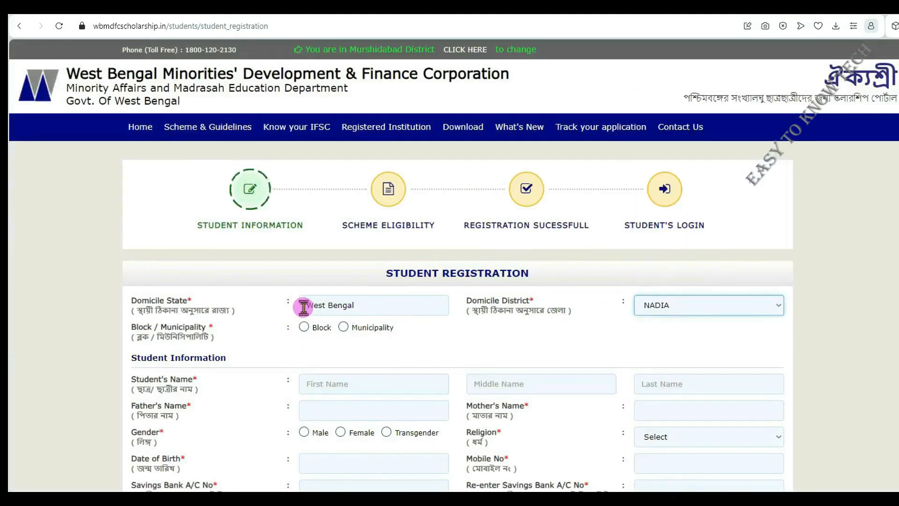
{"action": "left_click", "coordinate": [646, 316]}
{"action": "left_click", "coordinate": [660, 250]}
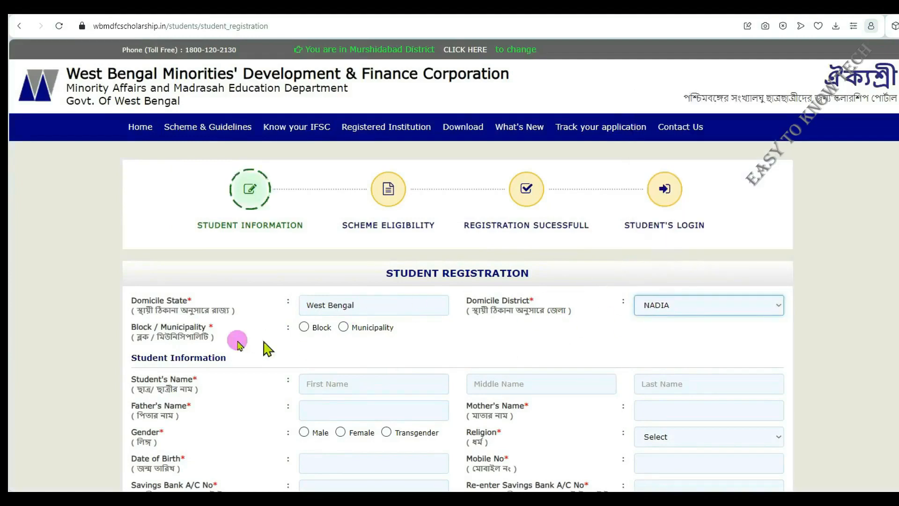
Choose Block as the area type, with Nakashipara as domicile block and DOGACHHIA as gram panchayet
{"action": "left_click", "coordinate": [303, 327]}
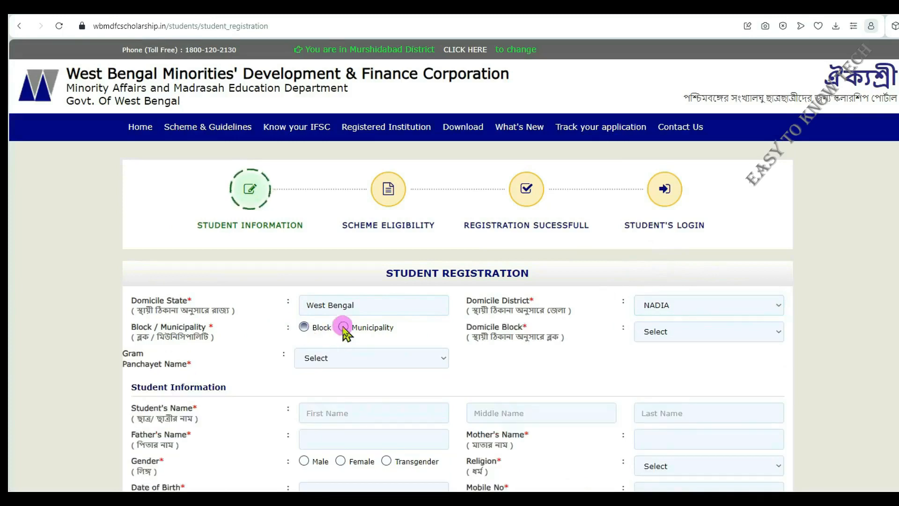
{"action": "left_click", "coordinate": [664, 334]}
{"action": "left_click", "coordinate": [702, 266]}
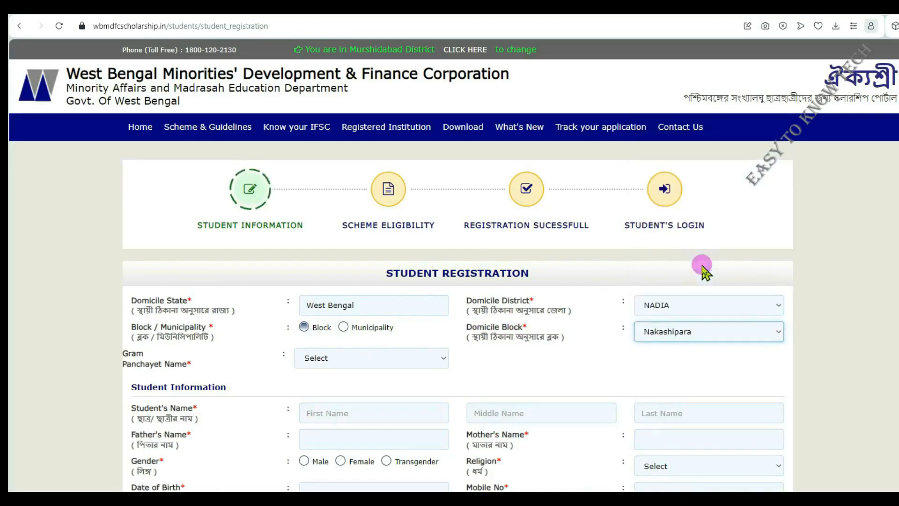
{"action": "left_click", "coordinate": [321, 360]}
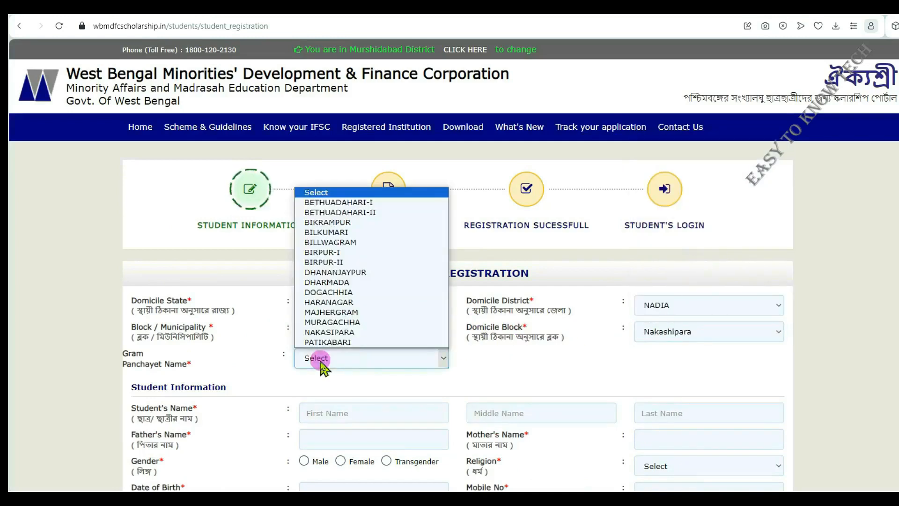
{"action": "left_click", "coordinate": [350, 294]}
Enter the student's first, middle and last names, and the father's and mother's full names
{"action": "scroll", "coordinate": [496, 374], "scroll_direction": "down", "scroll_amount": 1}
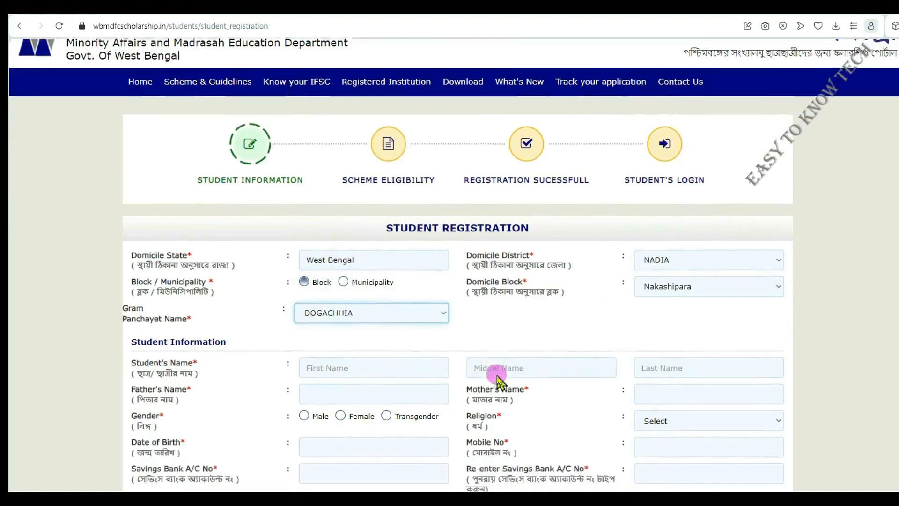
{"action": "scroll", "coordinate": [499, 382], "scroll_direction": "down", "scroll_amount": 5}
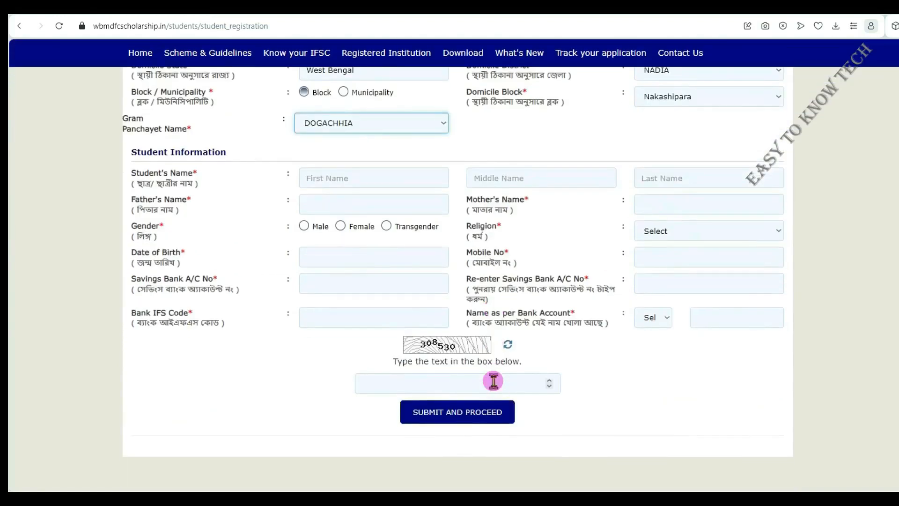
{"action": "left_click", "coordinate": [370, 120]}
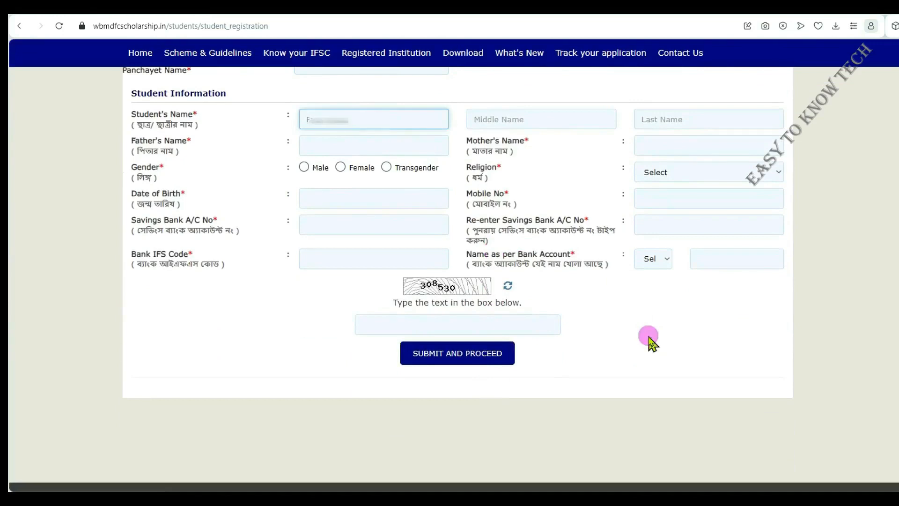
{"action": "type", "text": "U"}
{"action": "key", "text": "Tab"}
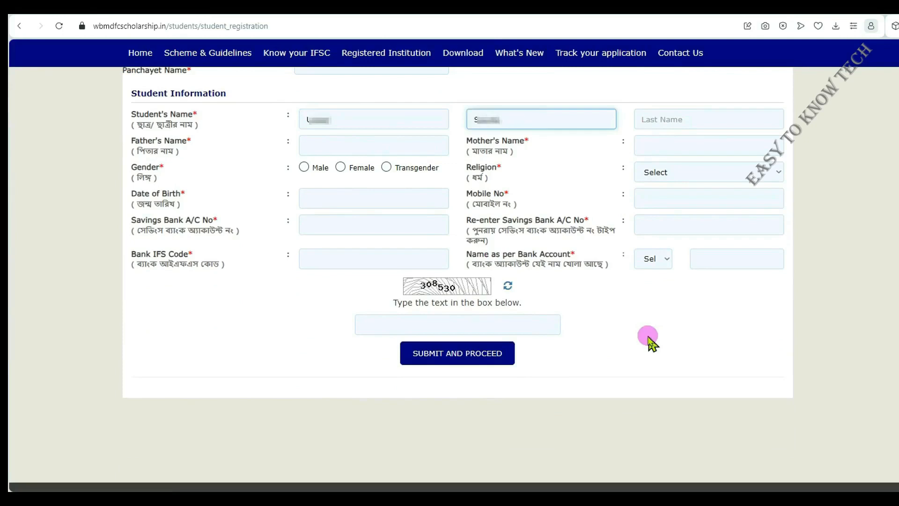
{"action": "left_click", "coordinate": [694, 119]}
{"action": "type", "text": "S"}
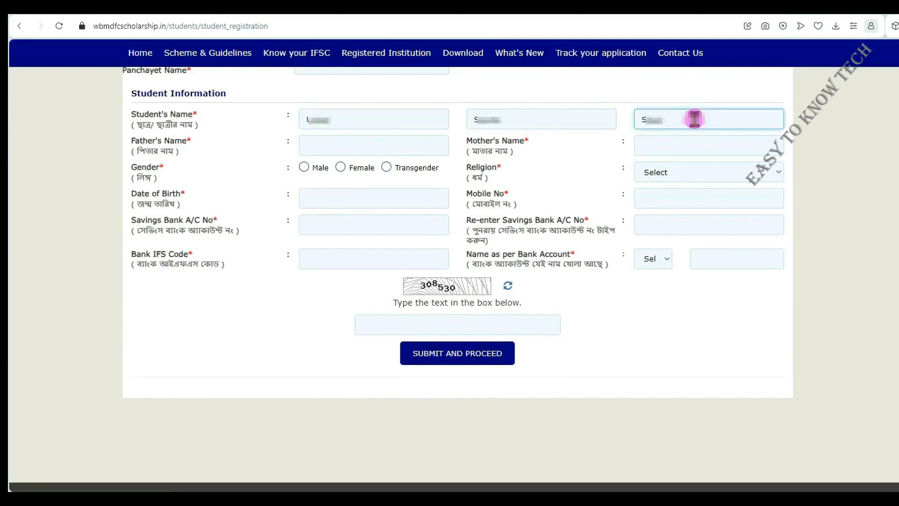
{"action": "left_click", "coordinate": [361, 119]}
{"action": "left_click", "coordinate": [526, 121]}
{"action": "left_click", "coordinate": [699, 121]}
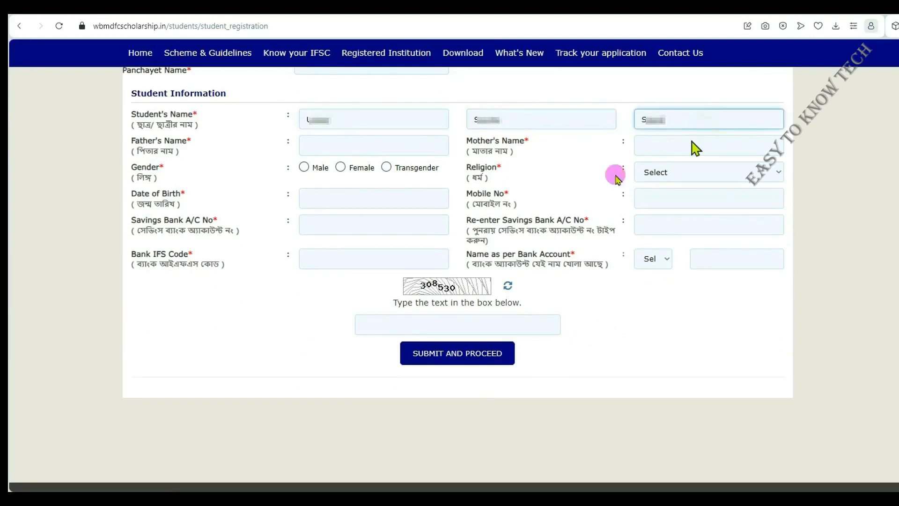
{"action": "left_click", "coordinate": [339, 145]}
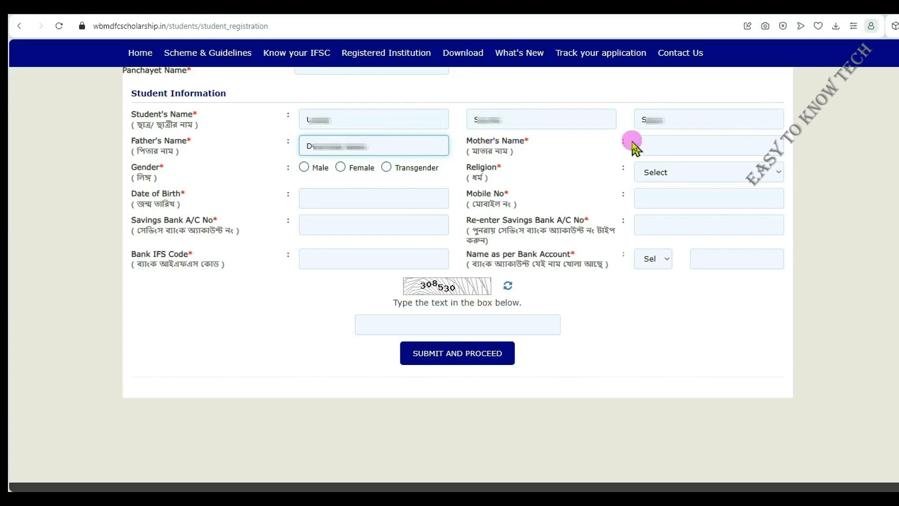
{"action": "left_click", "coordinate": [654, 148]}
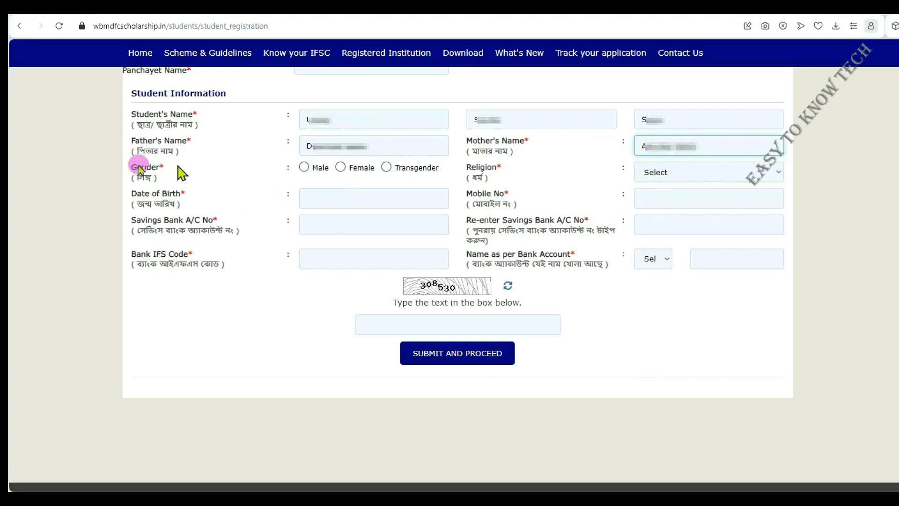
Set the student's gender to Female and the religion to Muslim
{"action": "left_click", "coordinate": [340, 167]}
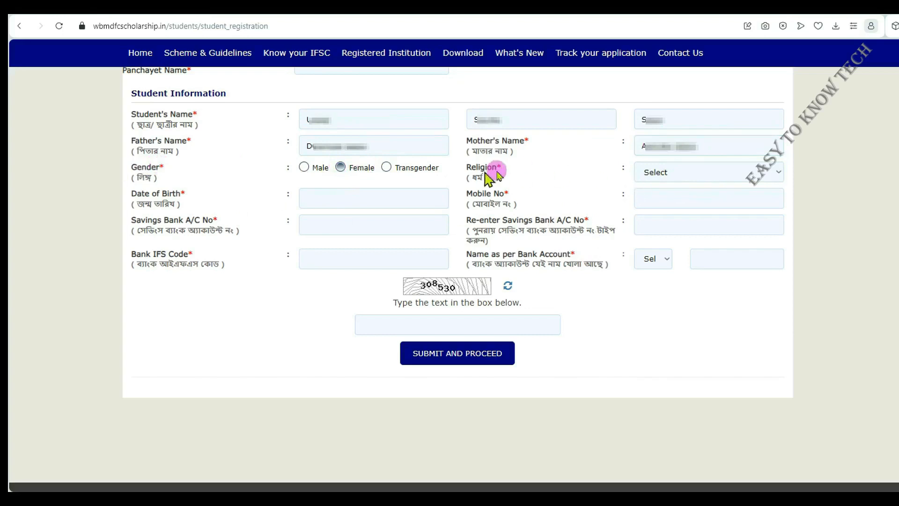
{"action": "left_click", "coordinate": [697, 172]}
{"action": "left_click", "coordinate": [680, 230]}
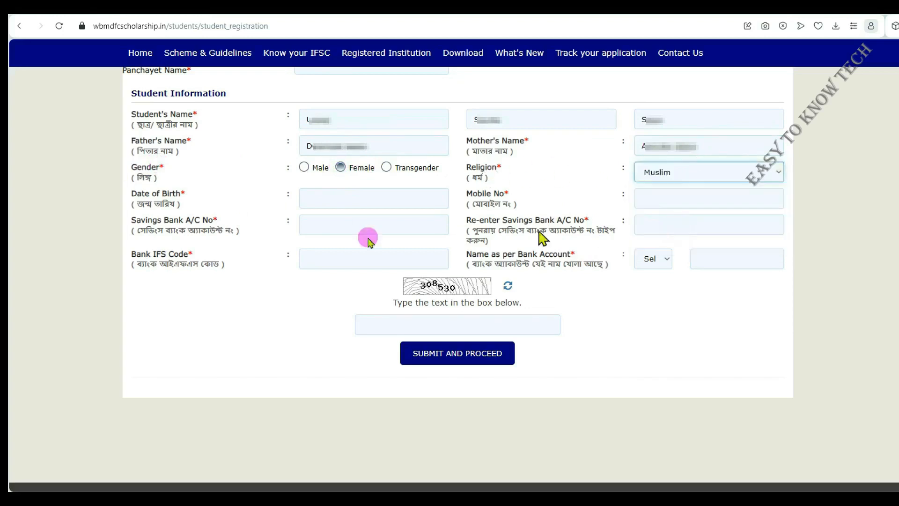
Enter the student's date of birth by choosing the year, month and day in the calendar
{"action": "left_click", "coordinate": [346, 201]}
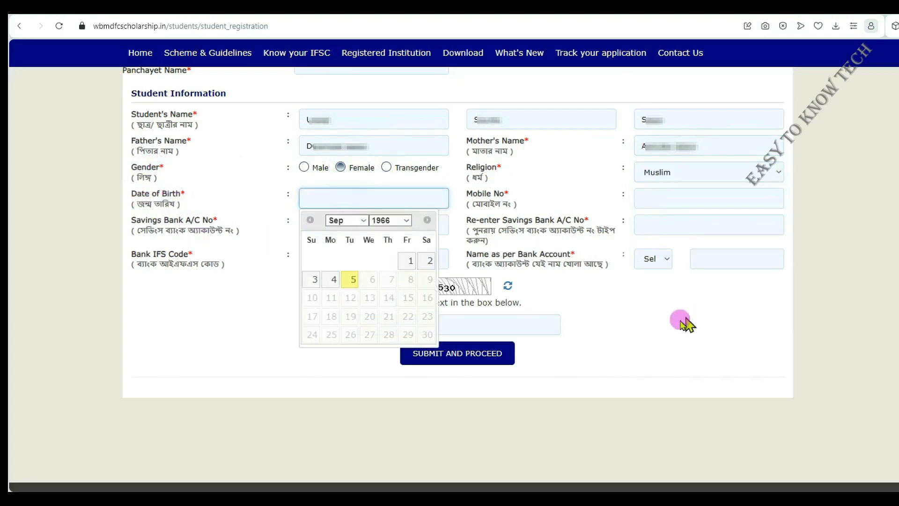
{"action": "left_click", "coordinate": [406, 220]}
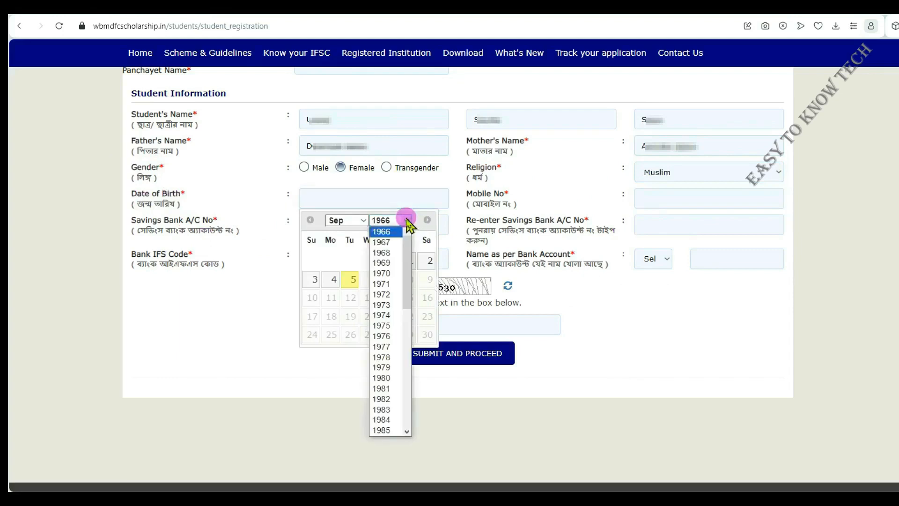
{"action": "scroll", "coordinate": [377, 340], "scroll_direction": "down", "scroll_amount": 10}
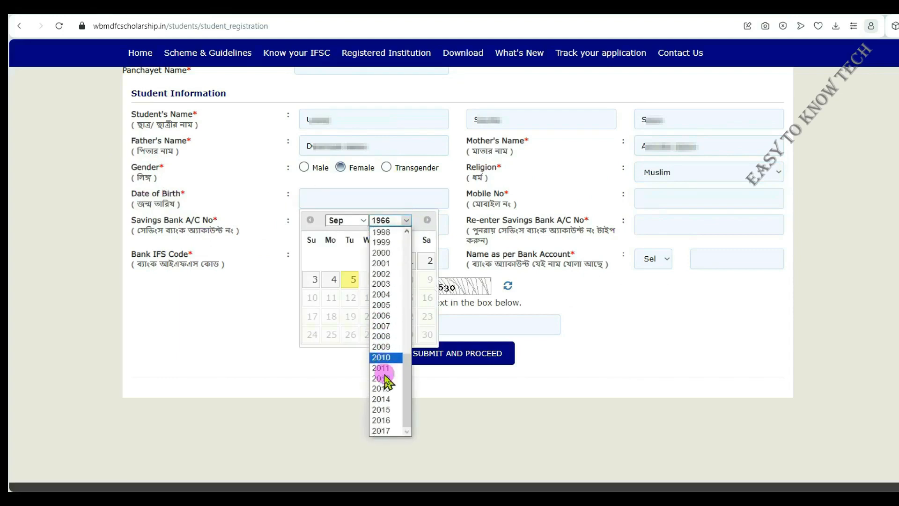
{"action": "left_click", "coordinate": [384, 419]}
{"action": "left_click", "coordinate": [354, 222]}
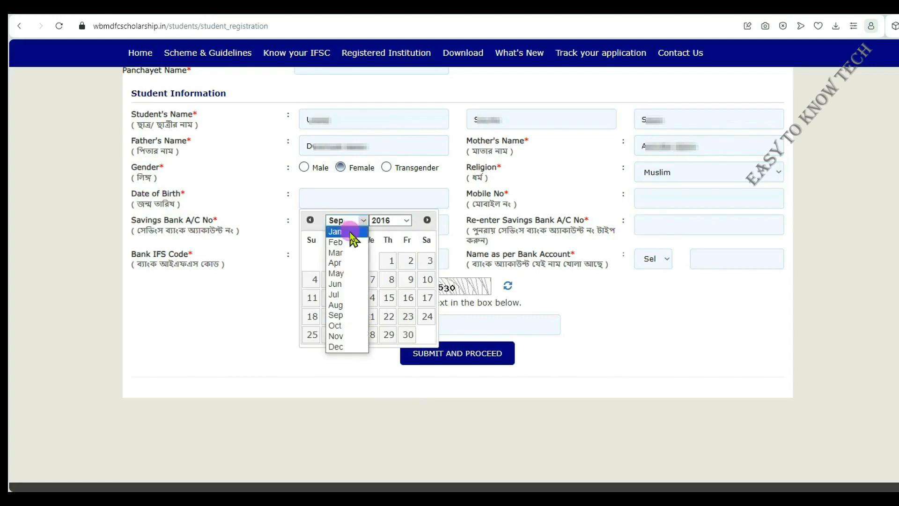
{"action": "left_click", "coordinate": [351, 232]}
{"action": "left_click", "coordinate": [337, 223]}
{"action": "left_click", "coordinate": [337, 223]}
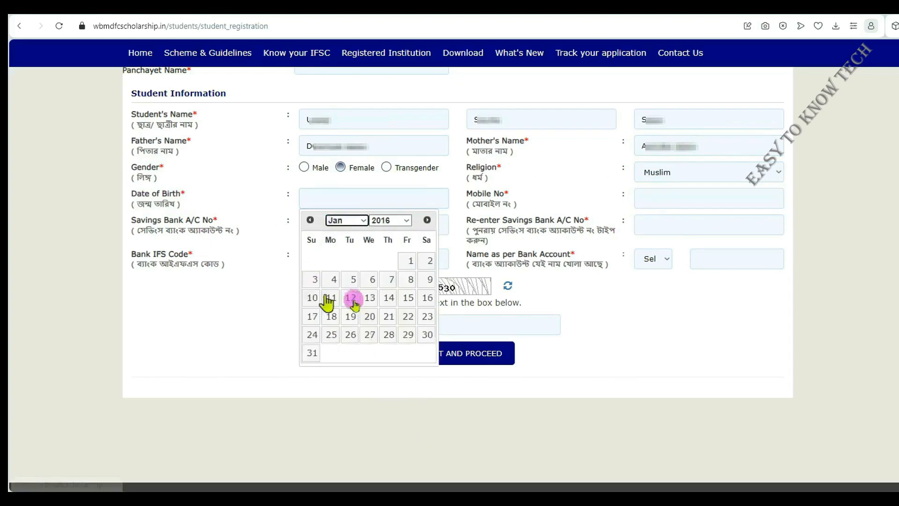
{"action": "left_click", "coordinate": [315, 281]}
Enter the mobile number, and fill in the savings bank account number in both the original and re-entry fields
{"action": "left_click", "coordinate": [696, 201]}
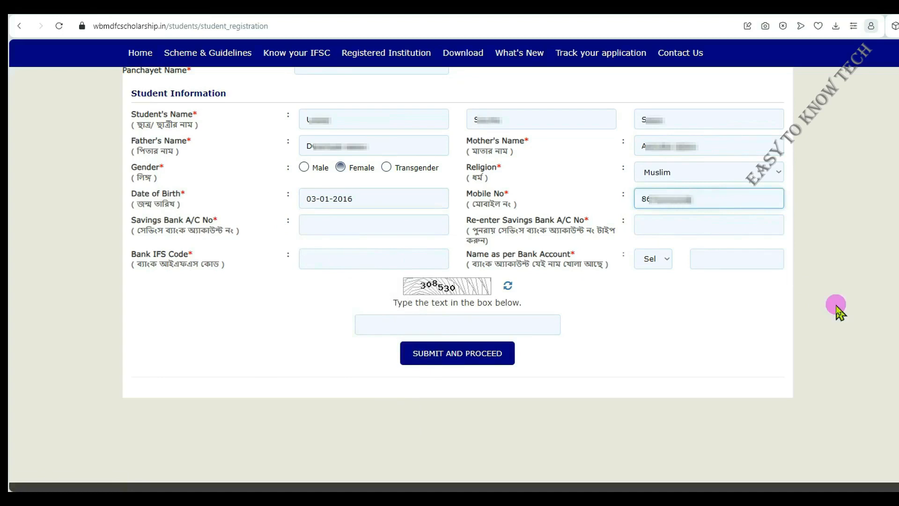
{"action": "left_click", "coordinate": [345, 225]}
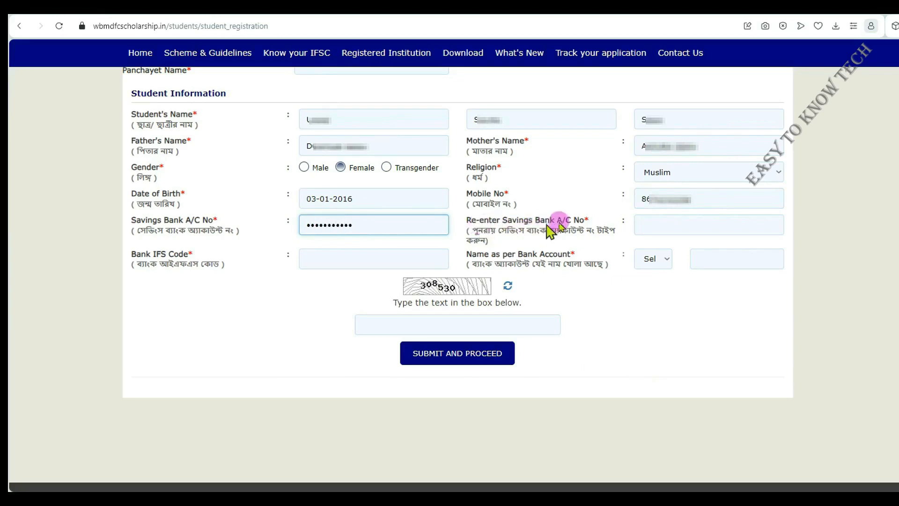
{"action": "left_click", "coordinate": [656, 219]}
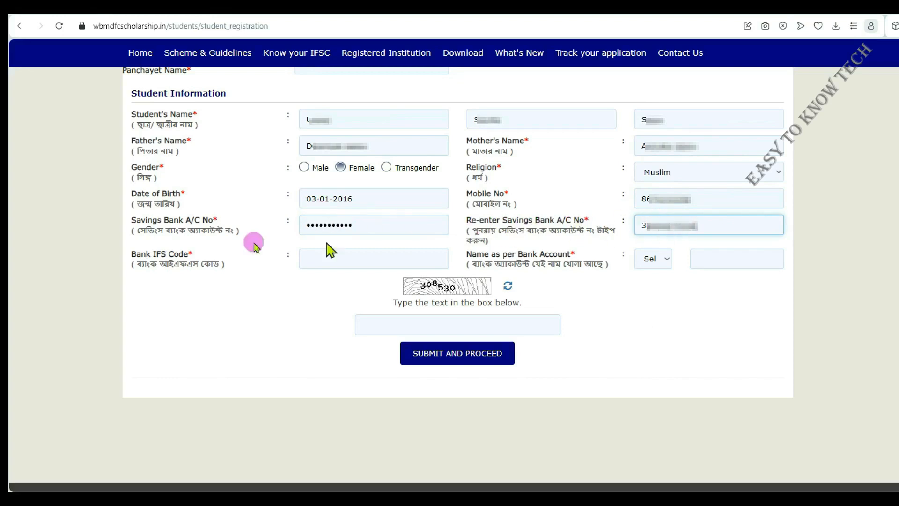
Enter SBIN0008557 as the bank IFS code and check the bank branch details
{"action": "left_click", "coordinate": [327, 259]}
{"action": "type", "text": "S"}
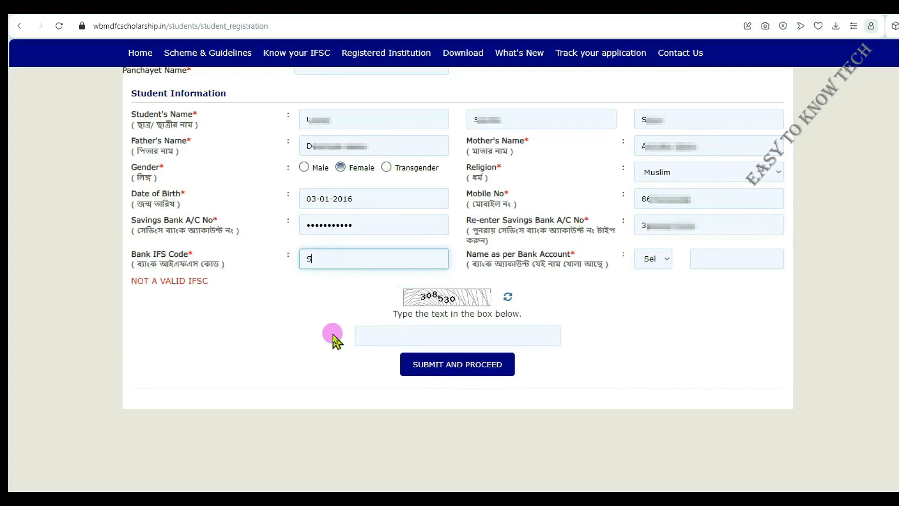
{"action": "type", "text": "BIN0008557"}
{"action": "left_click_drag", "start_coordinate": [321, 316], "coordinate": [126, 285]}
{"action": "left_click", "coordinate": [207, 349]}
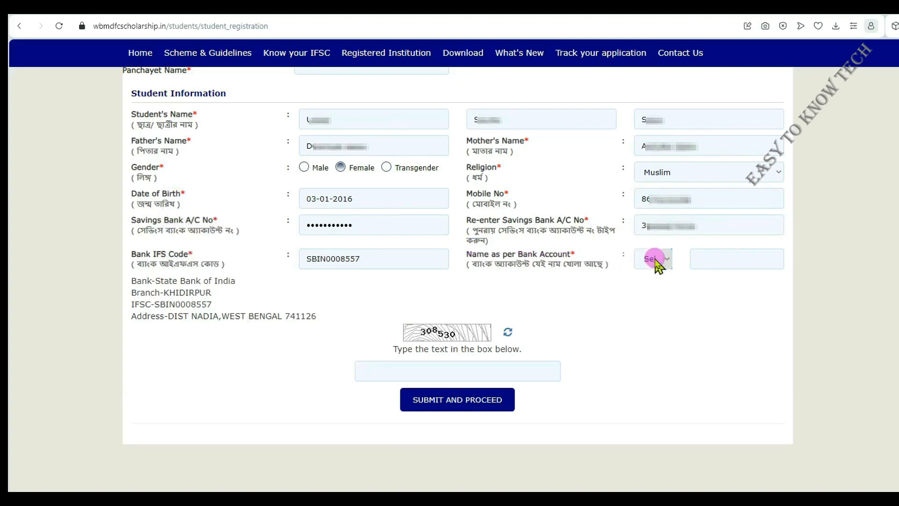
Set the bank account holder to Mother's Name and accept the notice about own-name accounts
{"action": "left_click", "coordinate": [654, 260]}
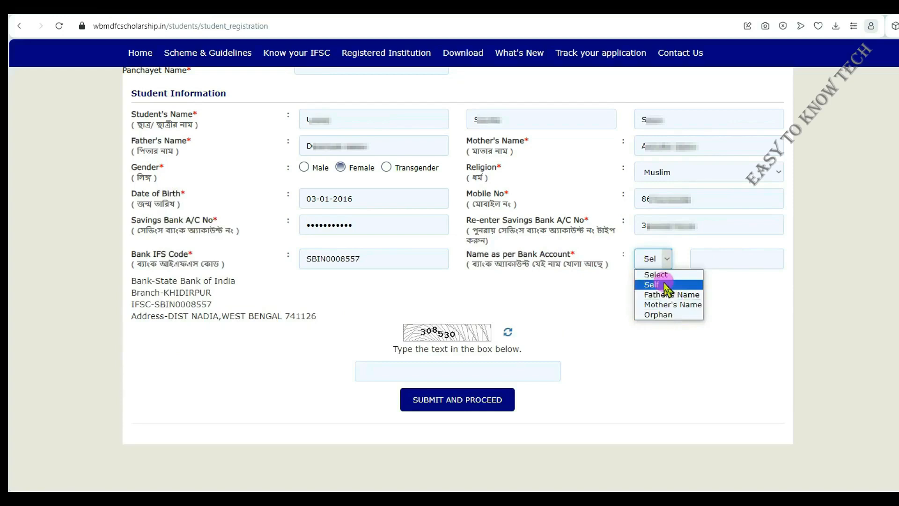
{"action": "left_click", "coordinate": [686, 305]}
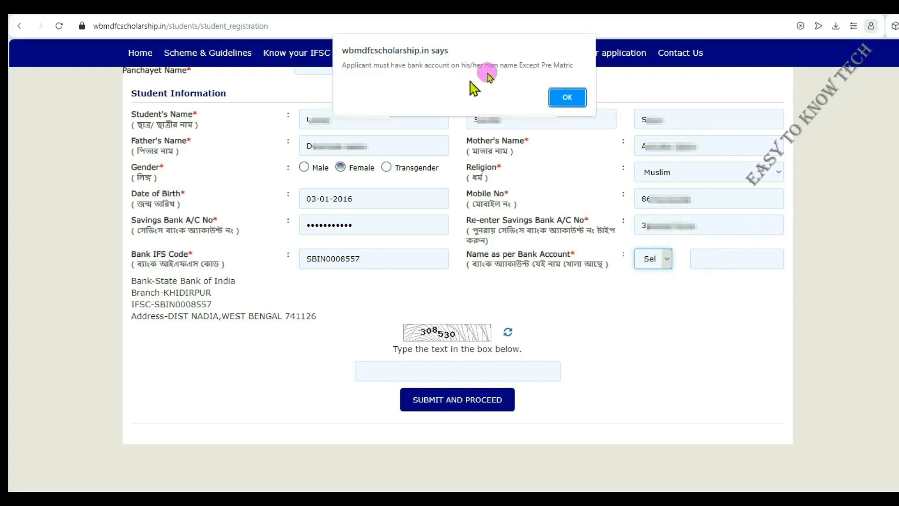
{"action": "left_click_drag", "start_coordinate": [568, 66], "coordinate": [517, 65]}
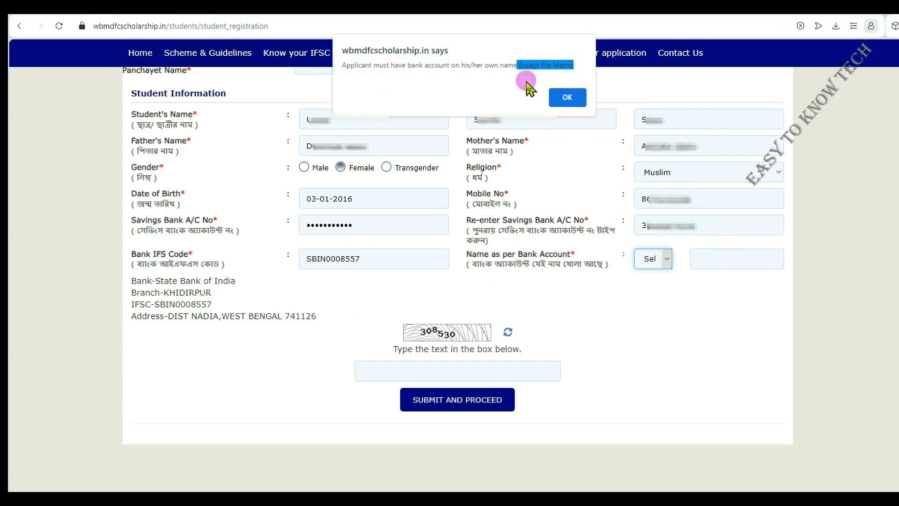
{"action": "left_click", "coordinate": [568, 66]}
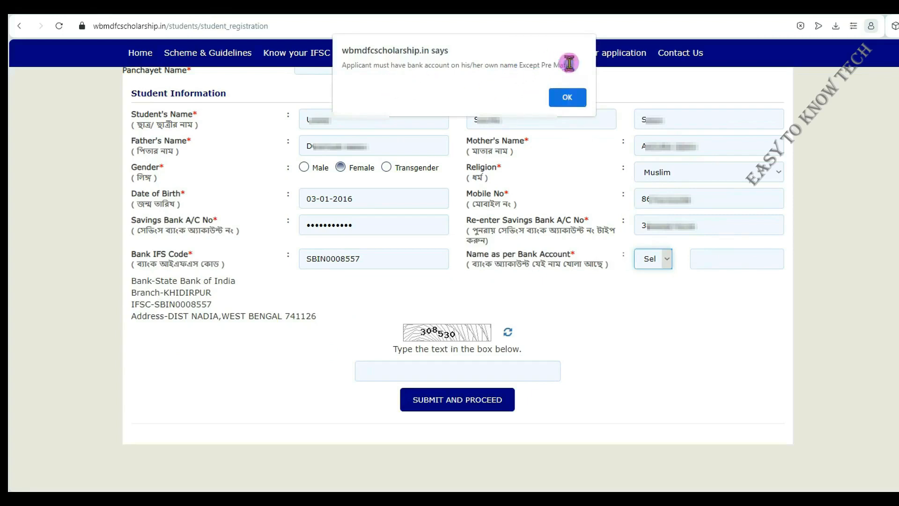
{"action": "left_click", "coordinate": [569, 99]}
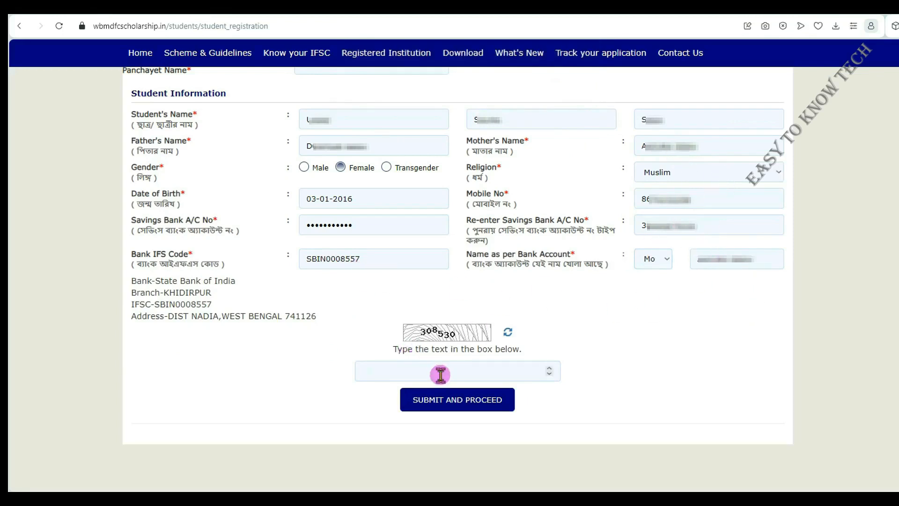
Enter the captcha code and submit the student information to proceed to scheme eligibility
{"action": "left_click", "coordinate": [440, 375]}
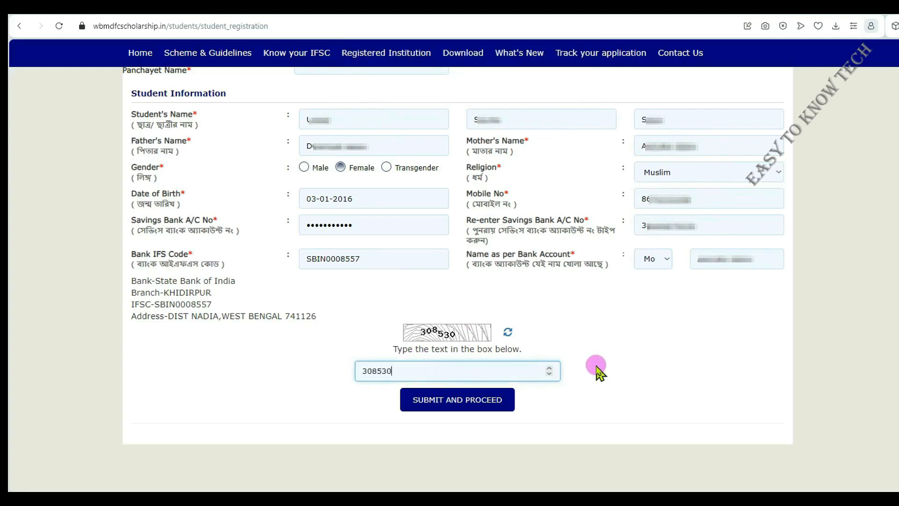
{"action": "left_click", "coordinate": [453, 401]}
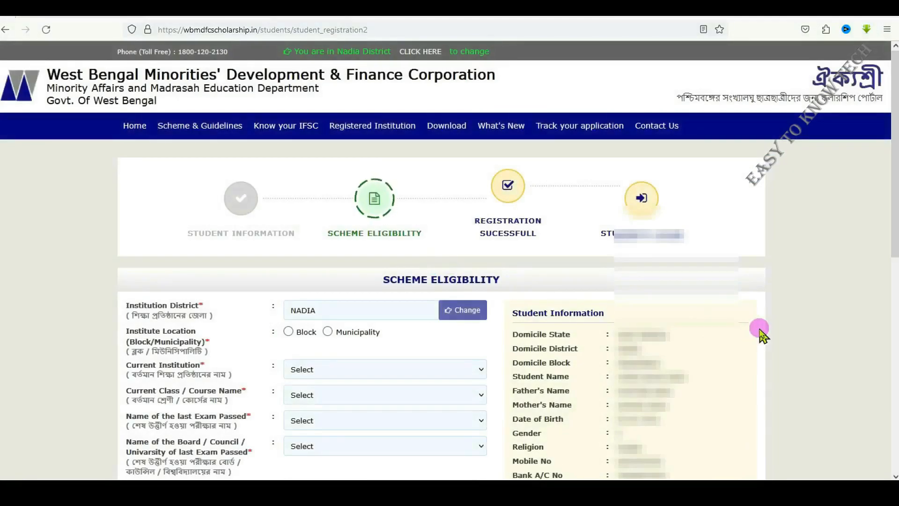
Set the institute location to Block and choose Nakashipara as the institution's block
{"action": "scroll", "coordinate": [761, 332], "scroll_direction": "down", "scroll_amount": 3}
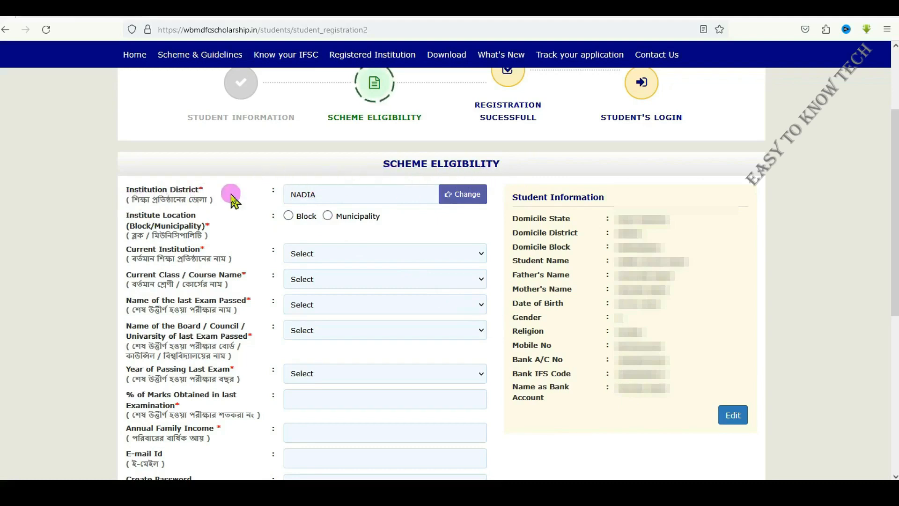
{"action": "left_click", "coordinate": [287, 215]}
{"action": "left_click", "coordinate": [345, 255]}
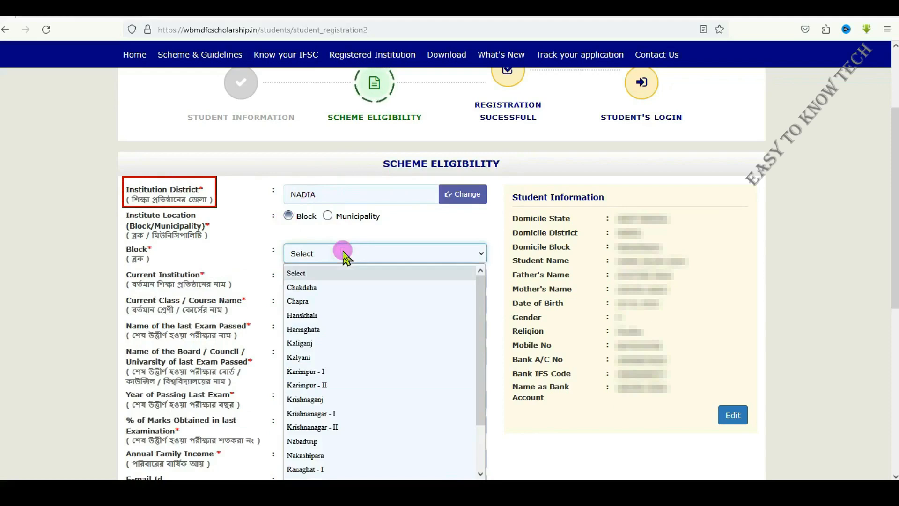
{"action": "left_click", "coordinate": [347, 455]}
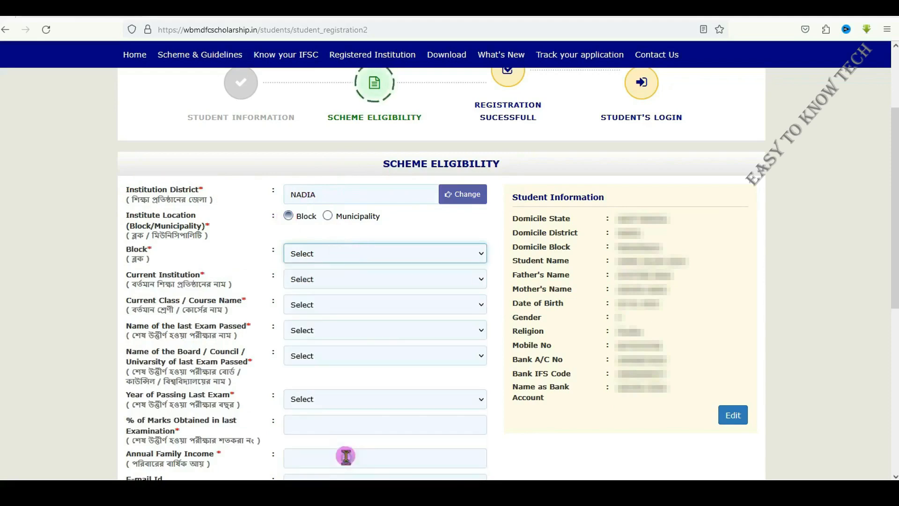
Select MUNDUMALA PARA PRY. SCHOOL as the current institution
{"action": "left_click", "coordinate": [351, 280]}
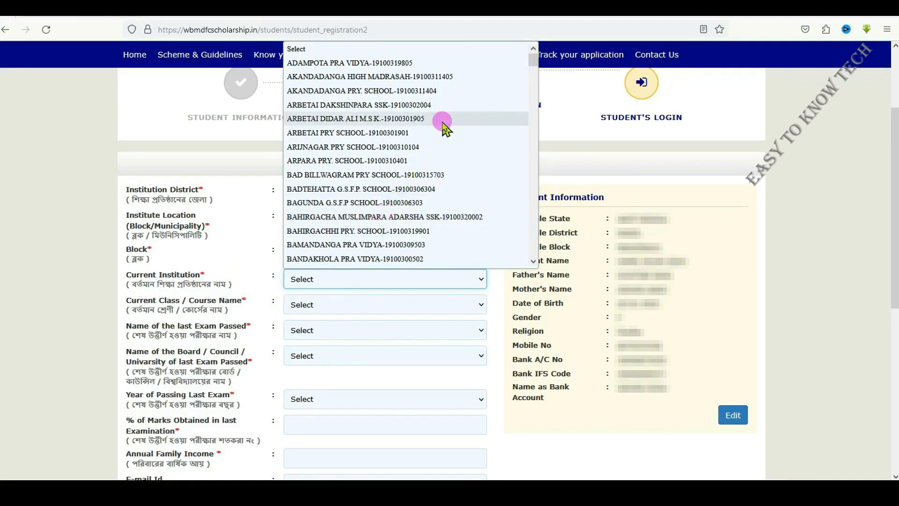
{"action": "scroll", "coordinate": [442, 125], "scroll_direction": "down", "scroll_amount": 2}
{"action": "scroll", "coordinate": [442, 125], "scroll_direction": "down", "scroll_amount": 18}
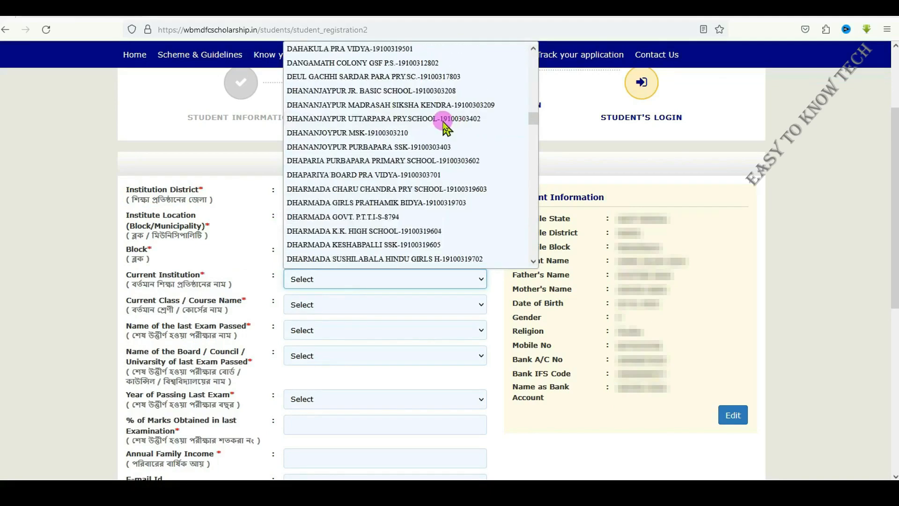
{"action": "scroll", "coordinate": [443, 125], "scroll_direction": "down", "scroll_amount": 6}
{"action": "scroll", "coordinate": [444, 126], "scroll_direction": "down", "scroll_amount": 10}
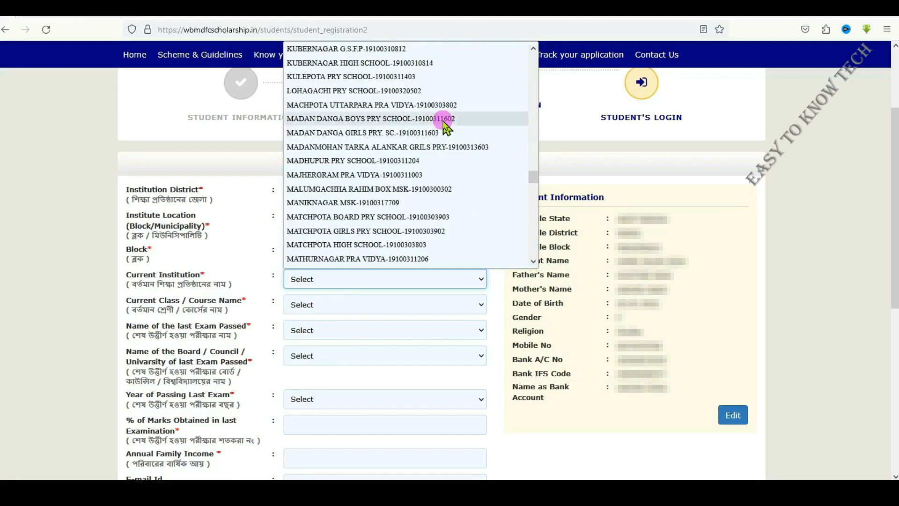
{"action": "scroll", "coordinate": [444, 125], "scroll_direction": "down", "scroll_amount": 4}
{"action": "scroll", "coordinate": [443, 127], "scroll_direction": "down", "scroll_amount": 2}
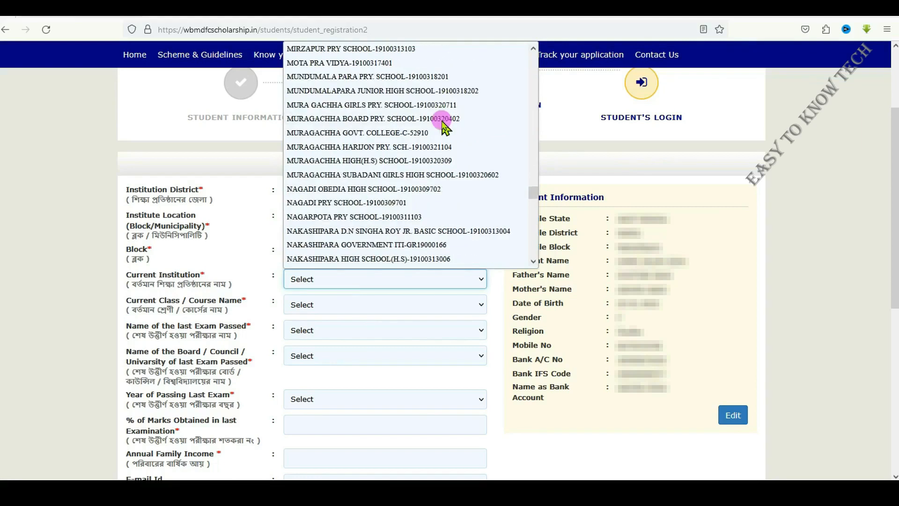
{"action": "scroll", "coordinate": [444, 125], "scroll_direction": "up", "scroll_amount": 4}
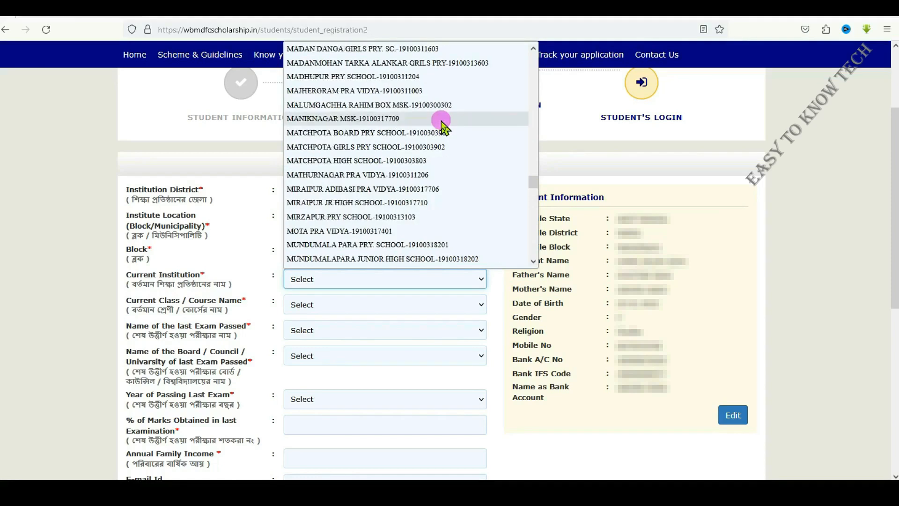
{"action": "scroll", "coordinate": [443, 126], "scroll_direction": "down", "scroll_amount": 2}
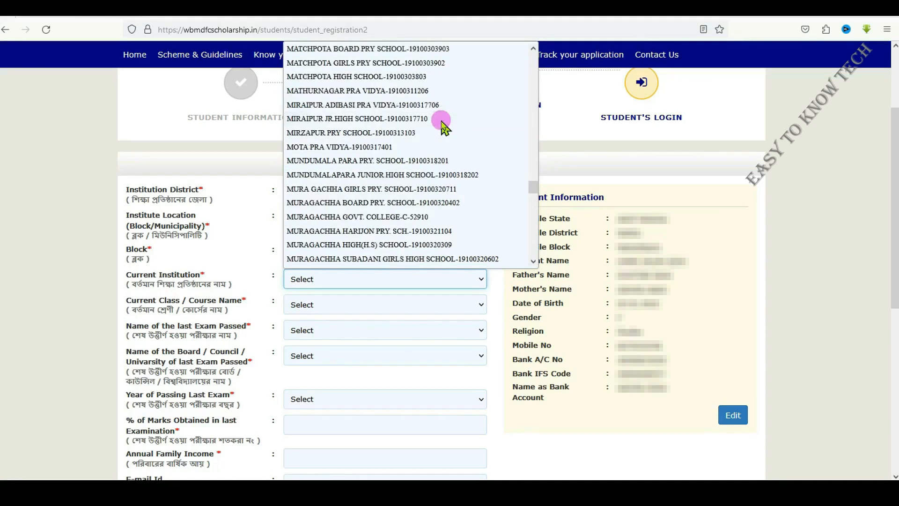
{"action": "left_click", "coordinate": [378, 160]}
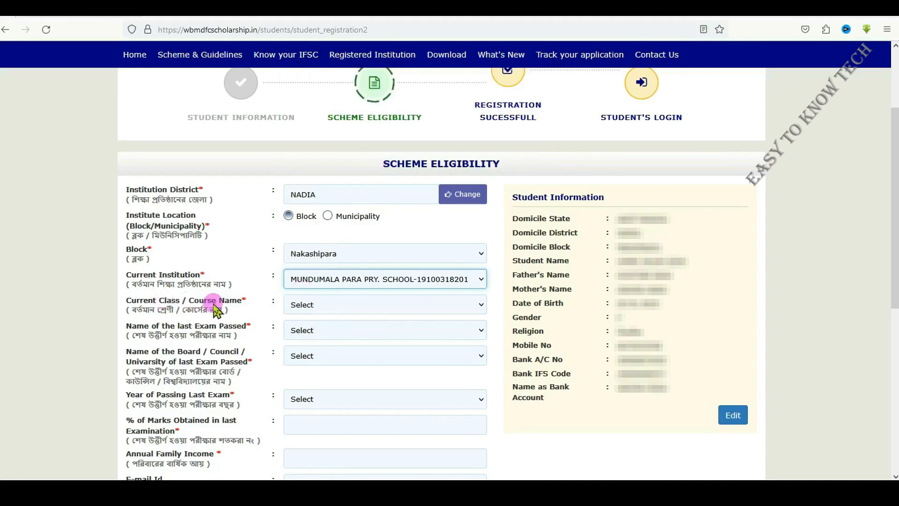
Set the current class to I and fill in the student's Banglar Sikhya Portal ID
{"action": "left_click", "coordinate": [375, 311]}
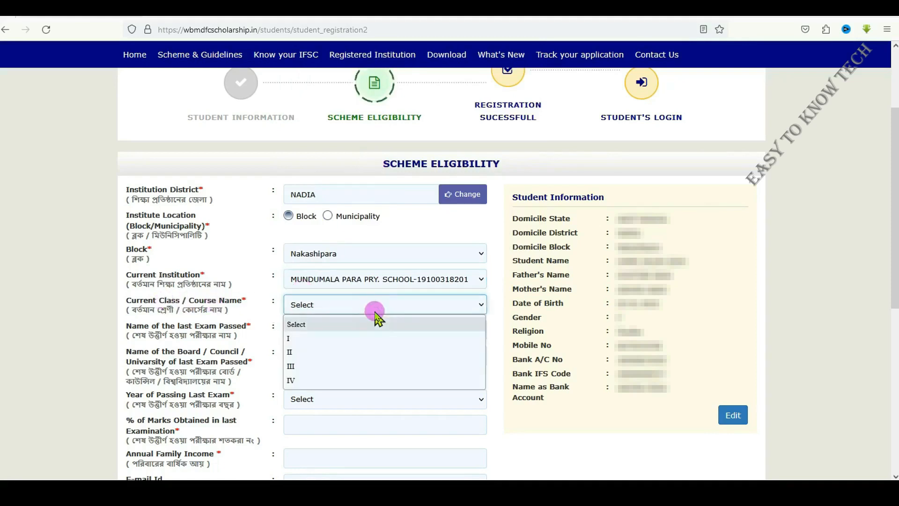
{"action": "left_click", "coordinate": [343, 337]}
{"action": "left_click", "coordinate": [341, 330]}
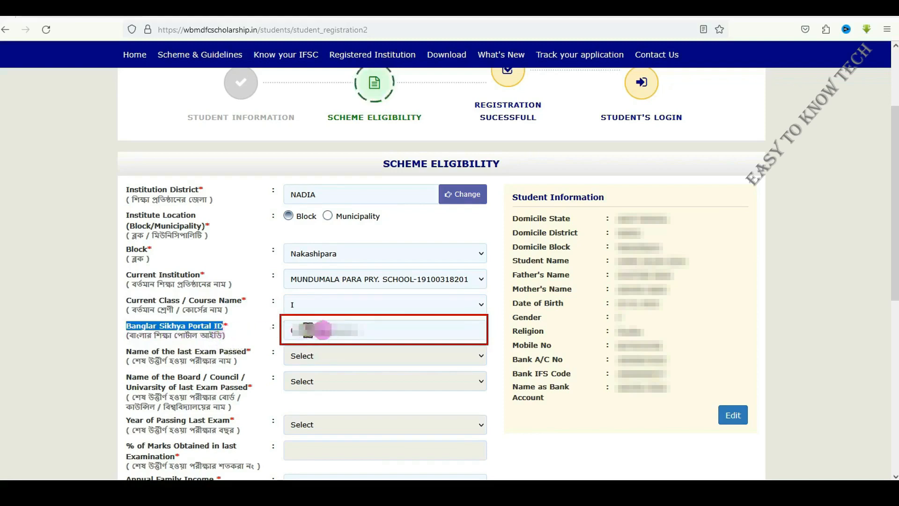
{"action": "left_click", "coordinate": [369, 331]}
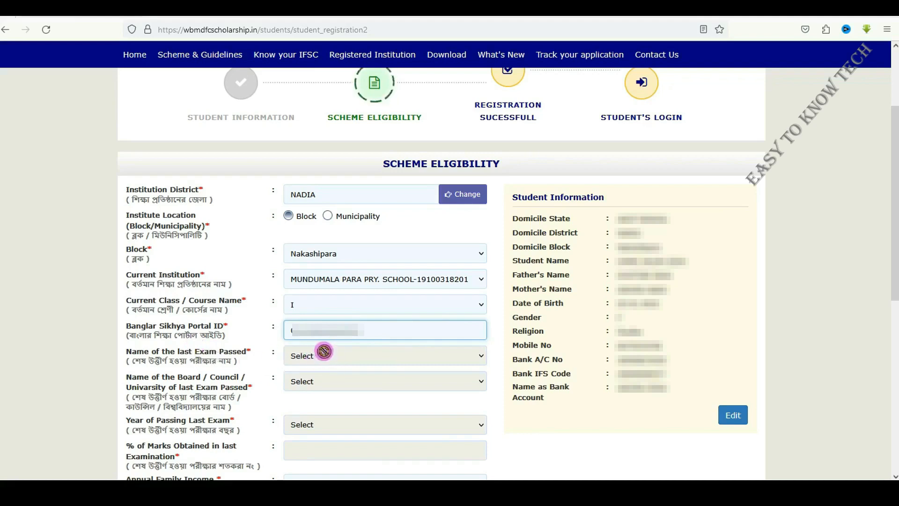
Leave the last-exam fields unfilled and enter 48000 as the annual family income
{"action": "left_click", "coordinate": [137, 381]}
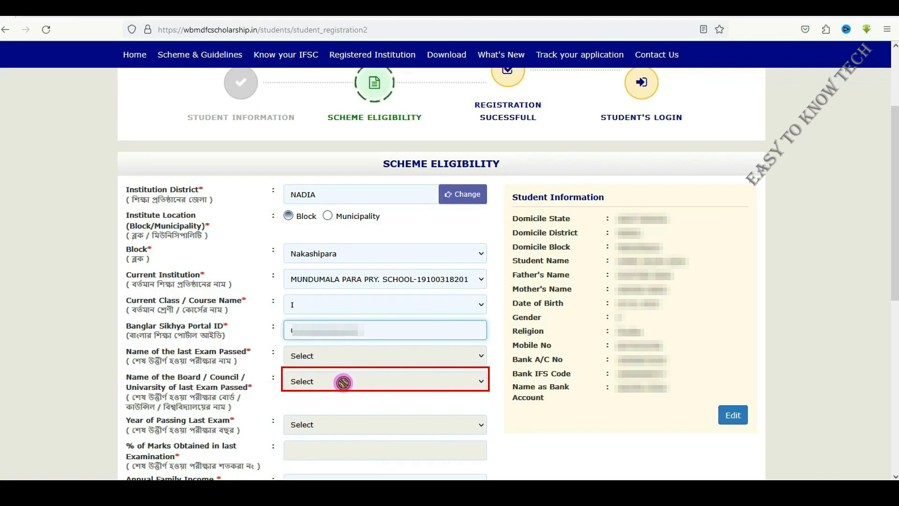
{"action": "scroll", "coordinate": [343, 383], "scroll_direction": "down", "scroll_amount": 5}
{"action": "left_click", "coordinate": [136, 193]}
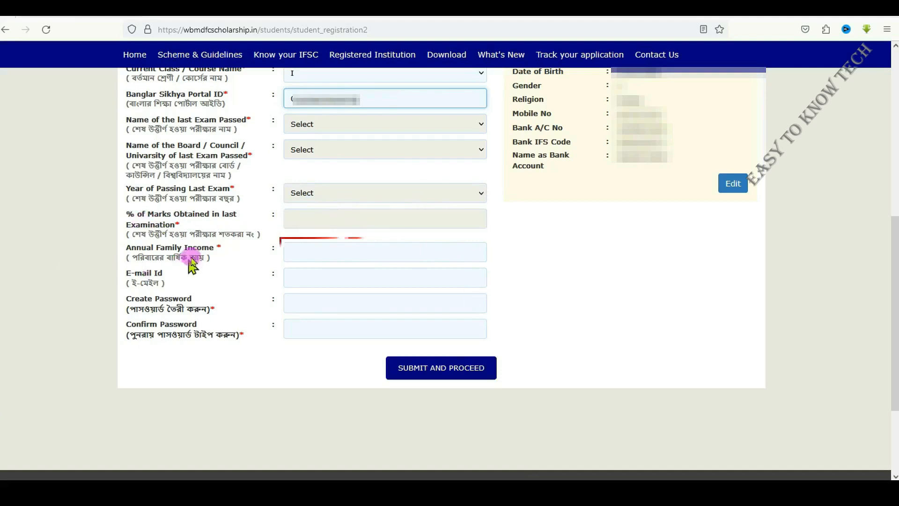
{"action": "left_click", "coordinate": [377, 251]}
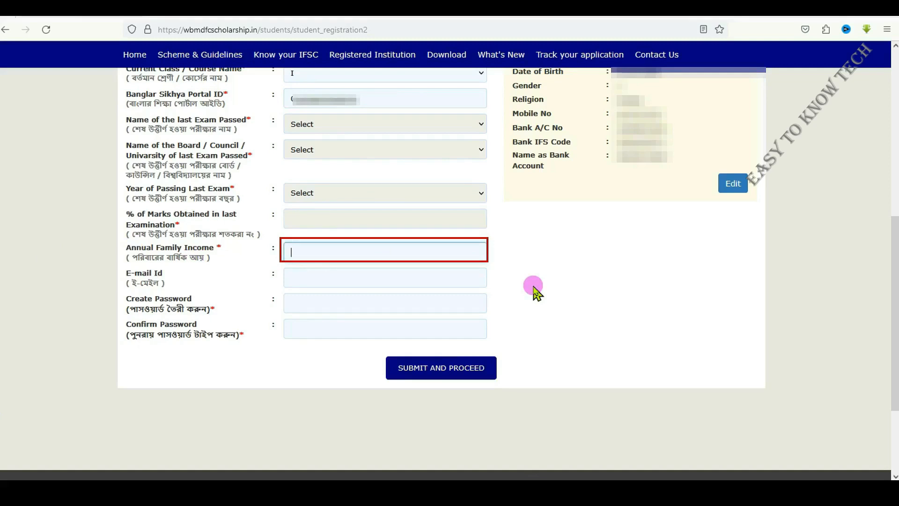
{"action": "type", "text": "48000"}
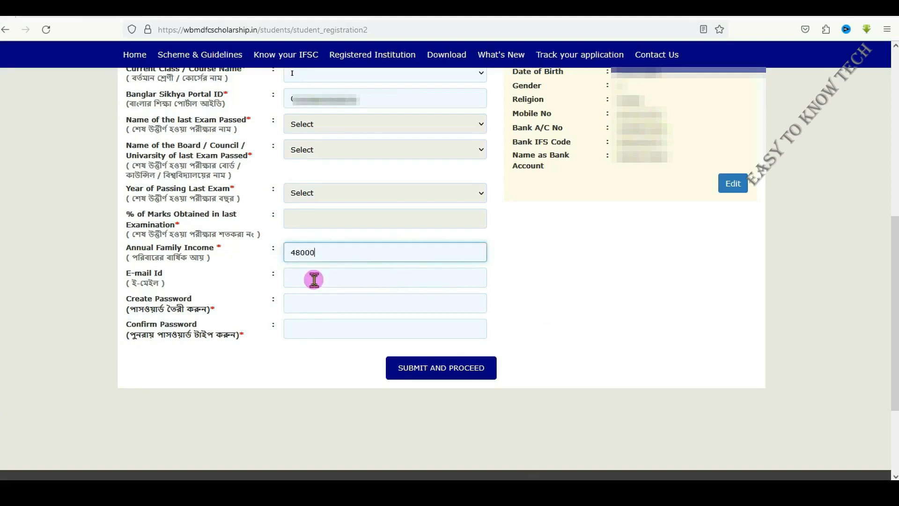
Create the account password and enter it again in the confirmation field, leaving the e-mail blank
{"action": "left_click", "coordinate": [315, 304]}
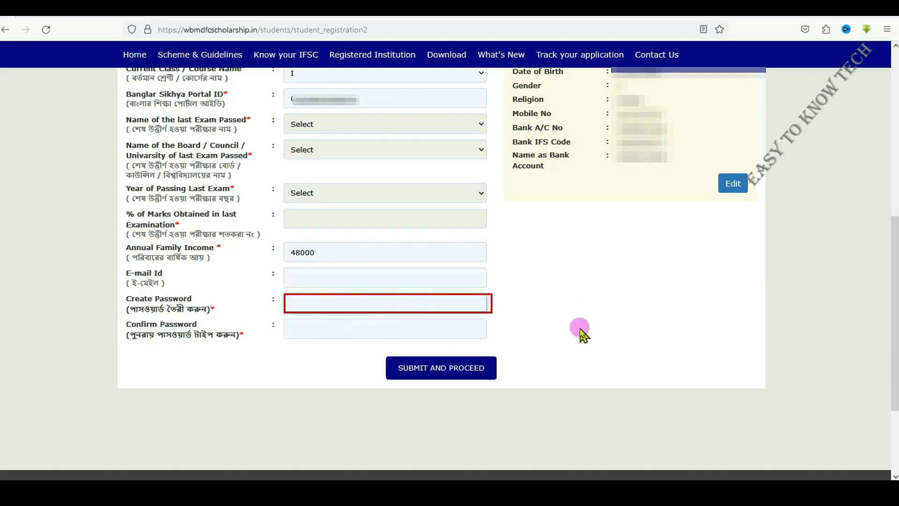
{"action": "type", "text": "••••••"}
{"action": "key", "text": "Tab"}
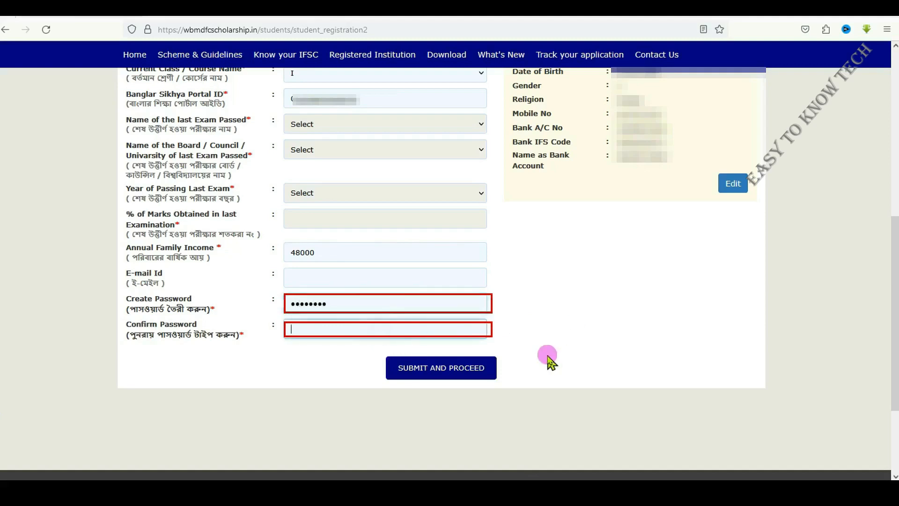
{"action": "type", "text": "••••"}
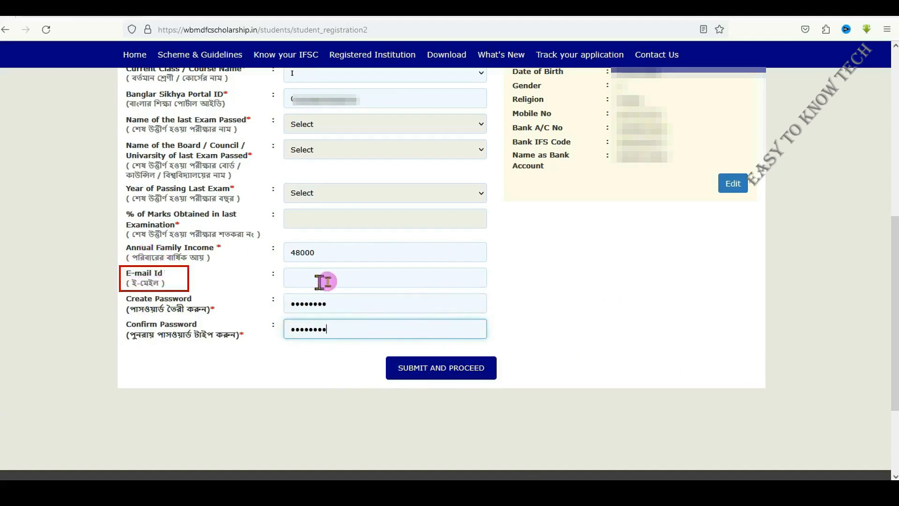
Submit the scheme eligibility form and agree to continue with the PRE MATRIC scheme
{"action": "left_click", "coordinate": [435, 369]}
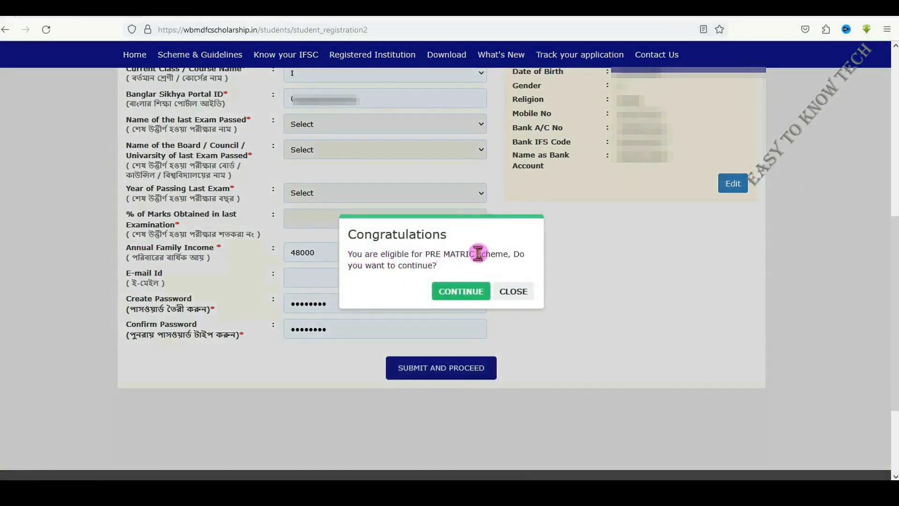
{"action": "left_click_drag", "start_coordinate": [476, 252], "coordinate": [429, 256]}
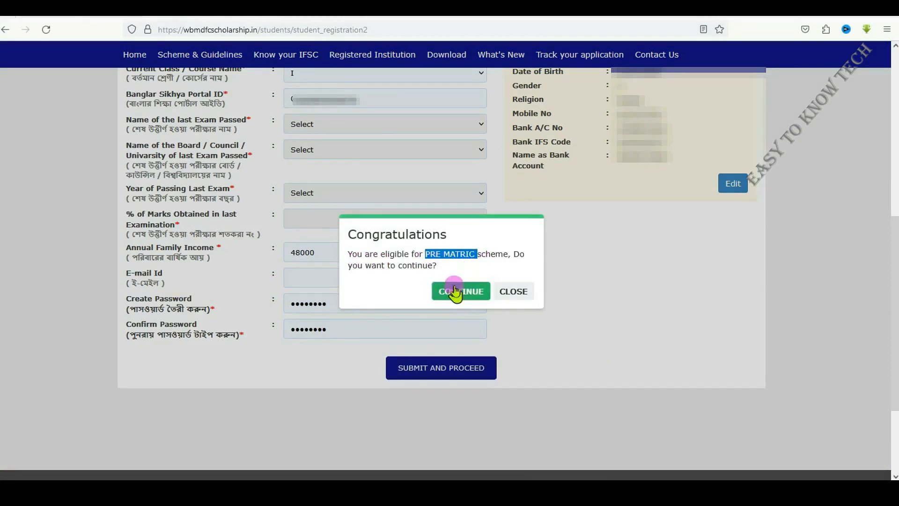
{"action": "left_click", "coordinate": [441, 293]}
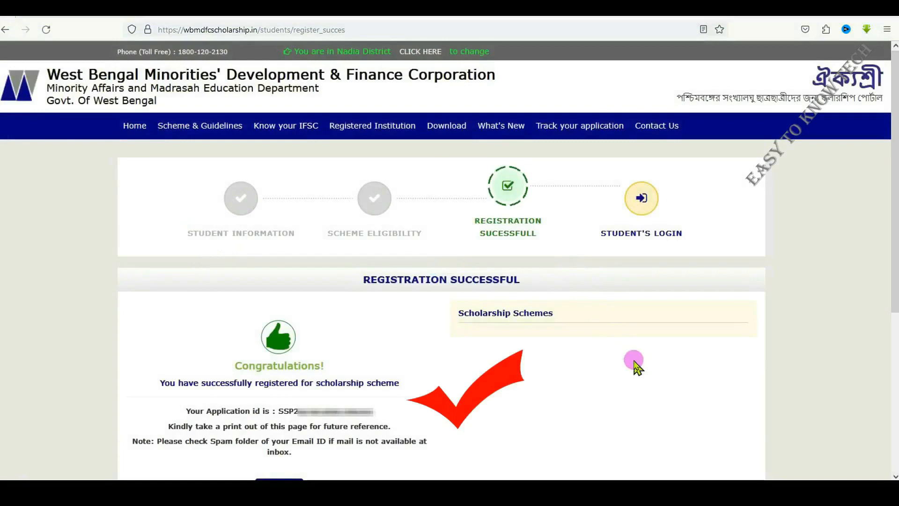
Note the application ID on the registration success page and proceed to the student login
{"action": "left_click_drag", "start_coordinate": [263, 411], "coordinate": [186, 410]}
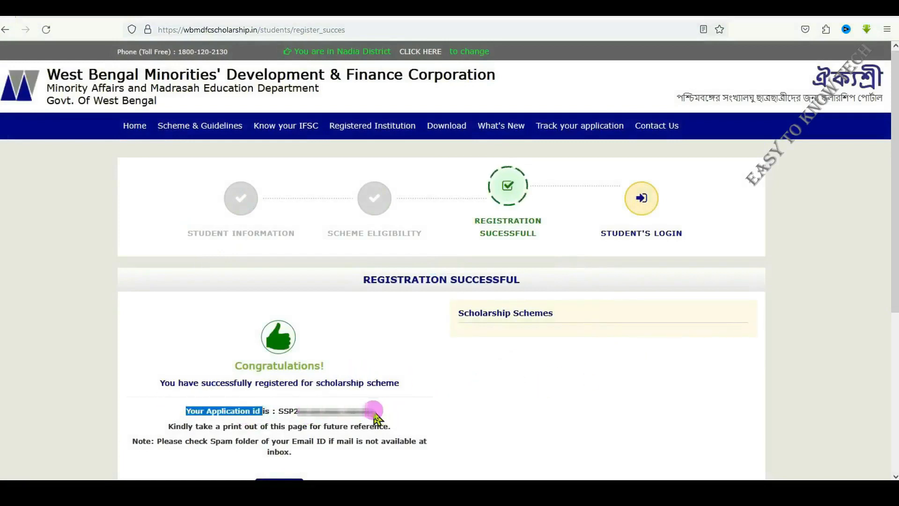
{"action": "left_click_drag", "start_coordinate": [374, 411], "coordinate": [278, 411]}
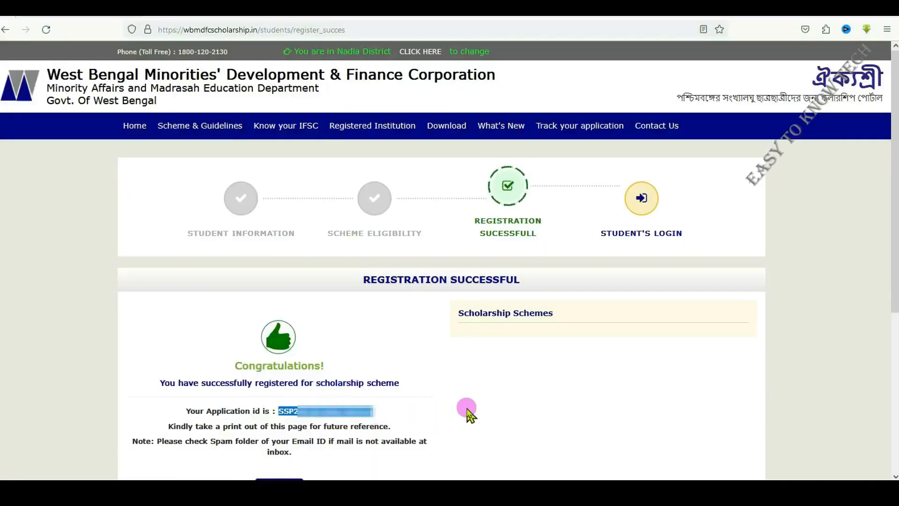
{"action": "scroll", "coordinate": [466, 412], "scroll_direction": "down", "scroll_amount": 2}
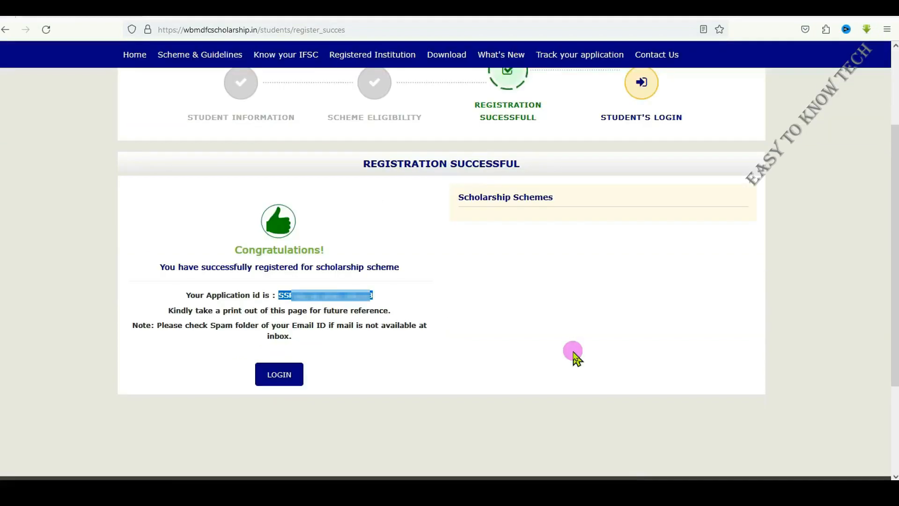
{"action": "left_click", "coordinate": [284, 377]}
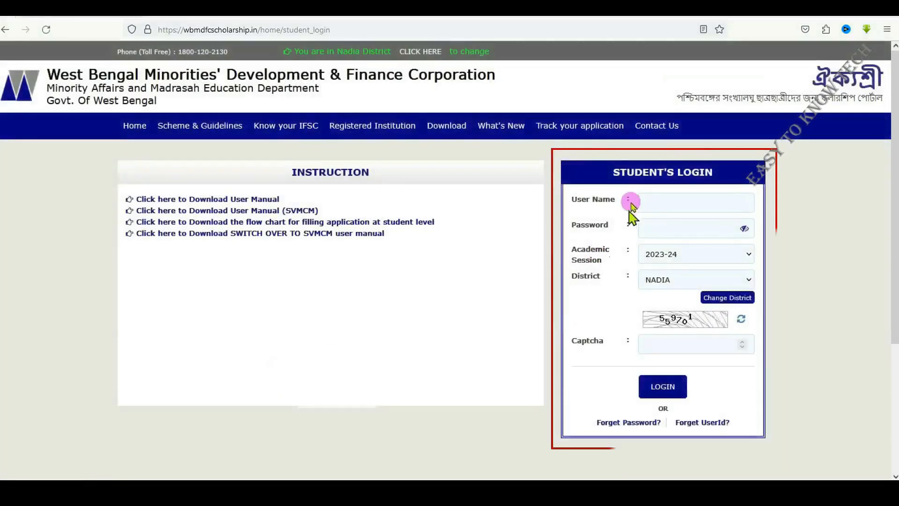
Fill in the student login with the application ID as user name and the account password
{"action": "left_click", "coordinate": [686, 202]}
{"action": "type", "text": "1"}
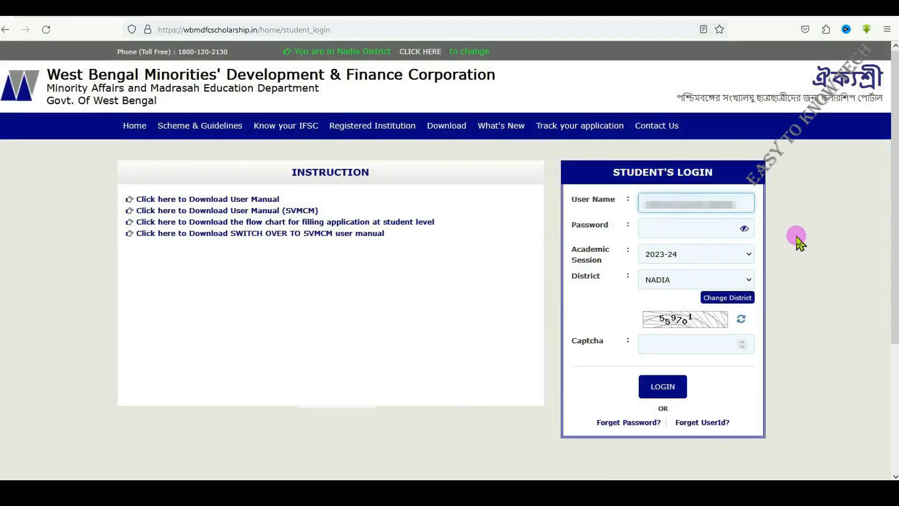
{"action": "left_click", "coordinate": [648, 229]}
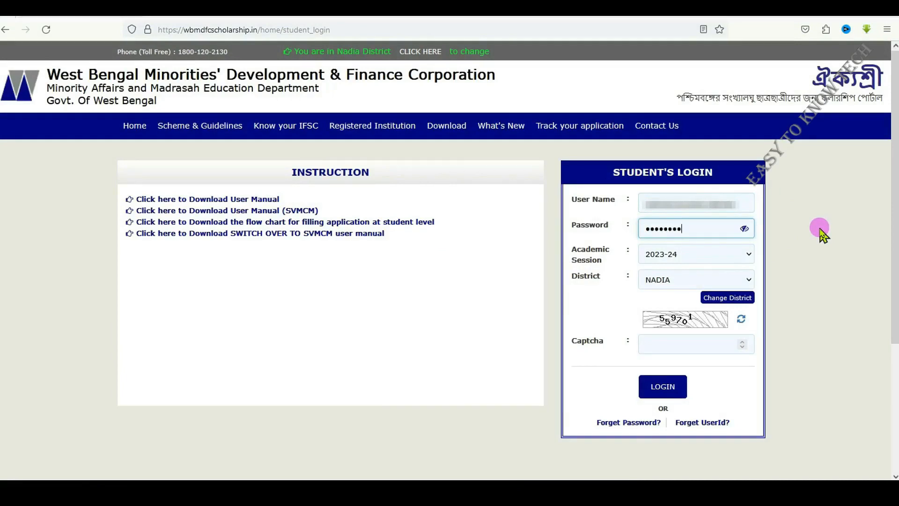
Choose 2023-24 as the academic session and NADIA as the district for the student login
{"action": "left_click", "coordinate": [690, 255]}
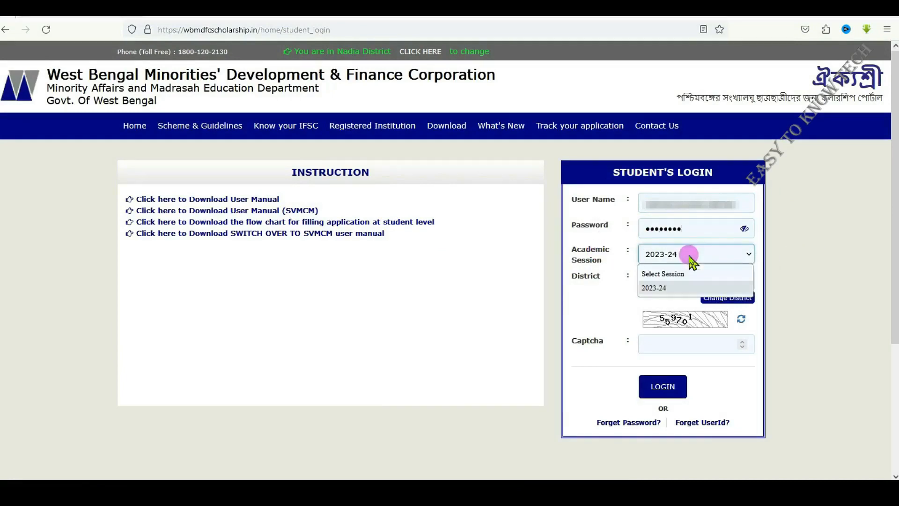
{"action": "left_click", "coordinate": [656, 255]}
{"action": "left_click", "coordinate": [659, 278]}
{"action": "left_click", "coordinate": [655, 298]}
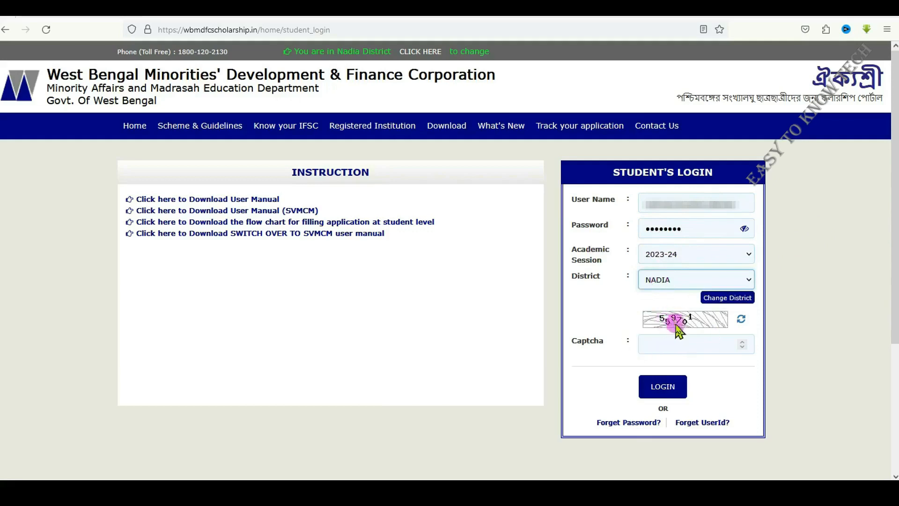
Enter the captcha code and log in to the student account
{"action": "left_click", "coordinate": [668, 342]}
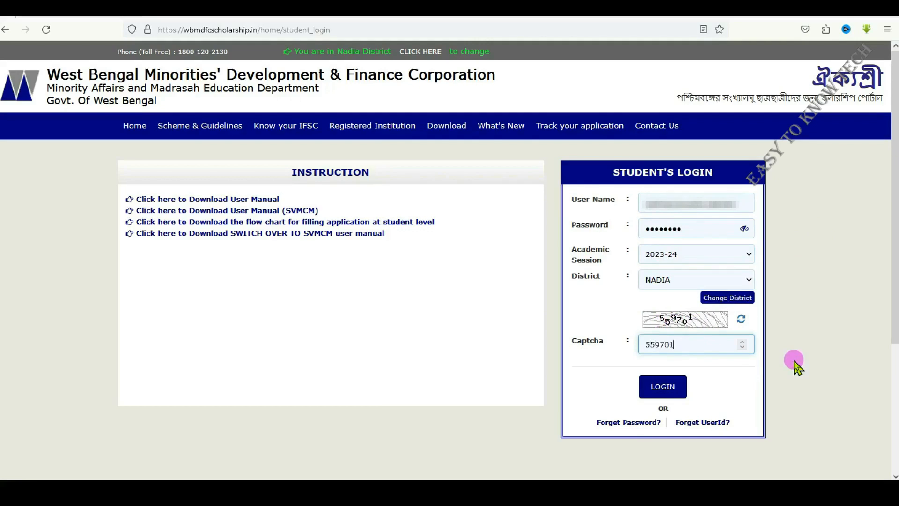
{"action": "type", "text": "559701"}
{"action": "left_click", "coordinate": [662, 388]}
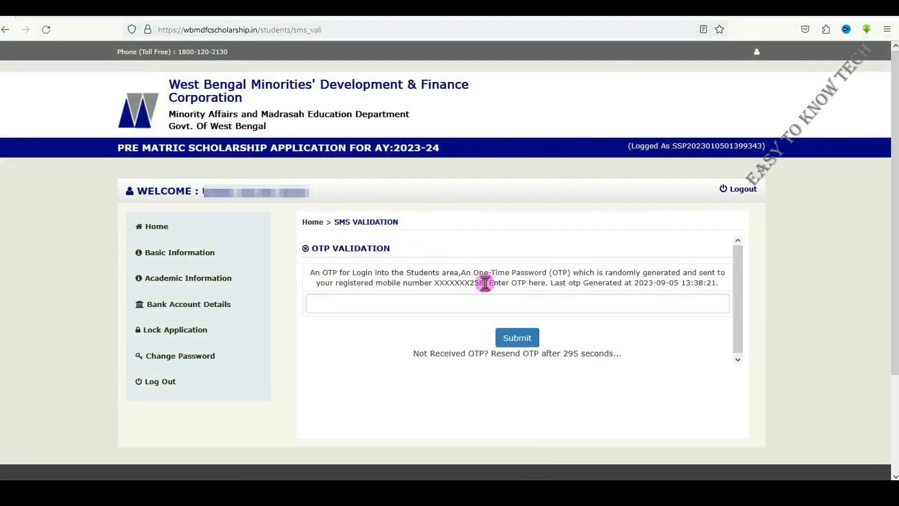
Enter the one-time password sent to the registered mobile number and submit the OTP validation
{"action": "left_click_drag", "start_coordinate": [483, 283], "coordinate": [432, 282]}
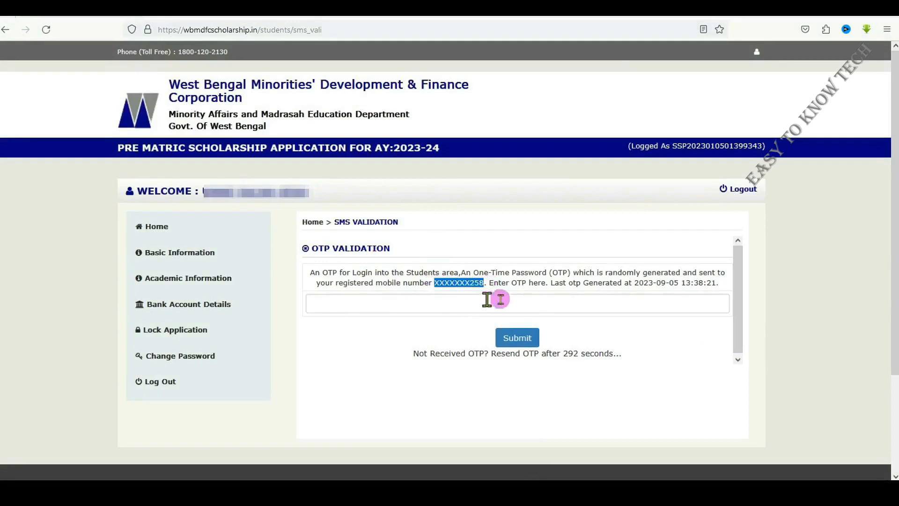
{"action": "left_click", "coordinate": [331, 303]}
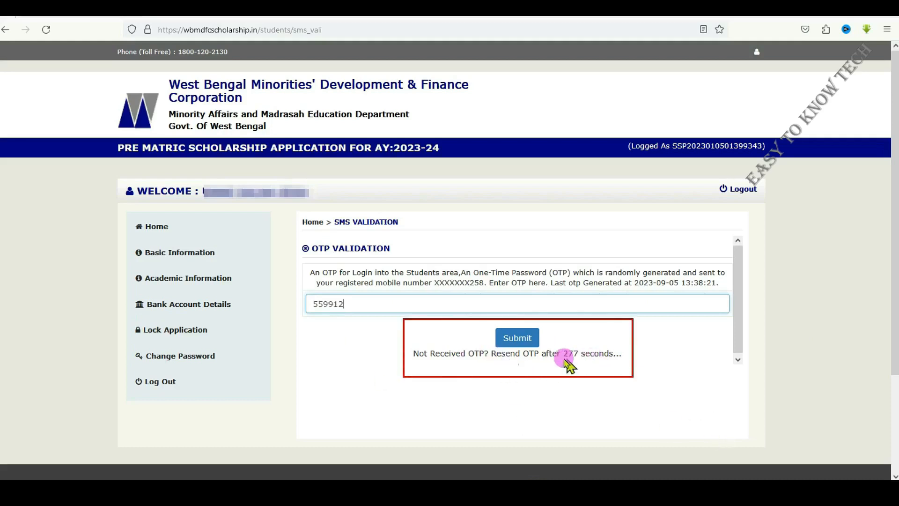
{"action": "left_click", "coordinate": [523, 341]}
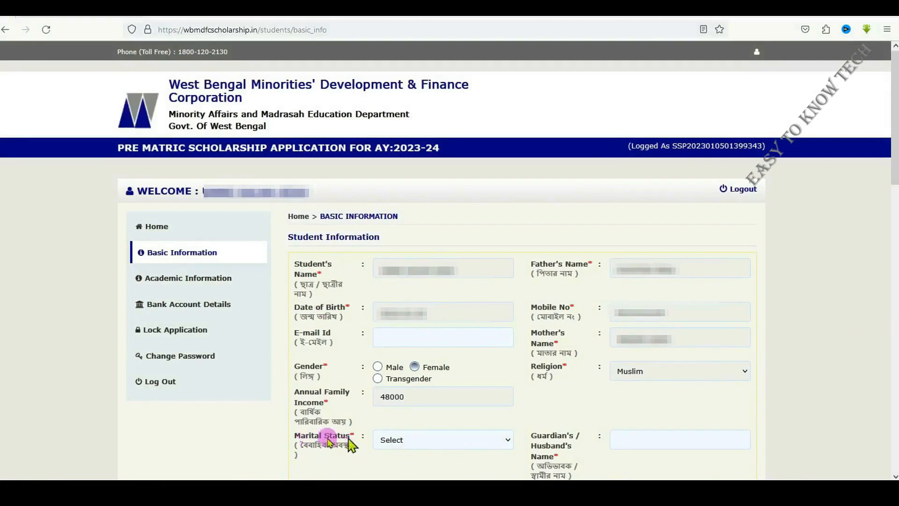
Set the student's marital status to Un-Married and enter the guardian's name in the basic information
{"action": "left_click", "coordinate": [423, 439]}
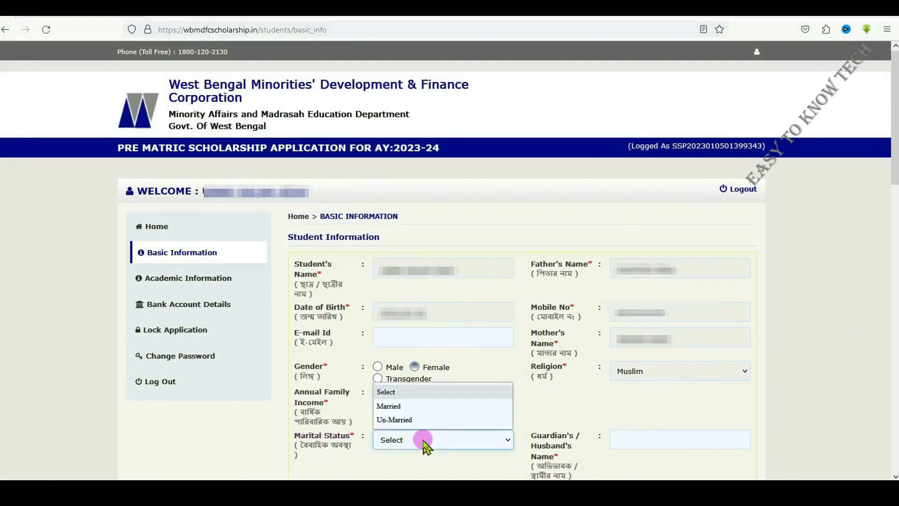
{"action": "left_click", "coordinate": [414, 420]}
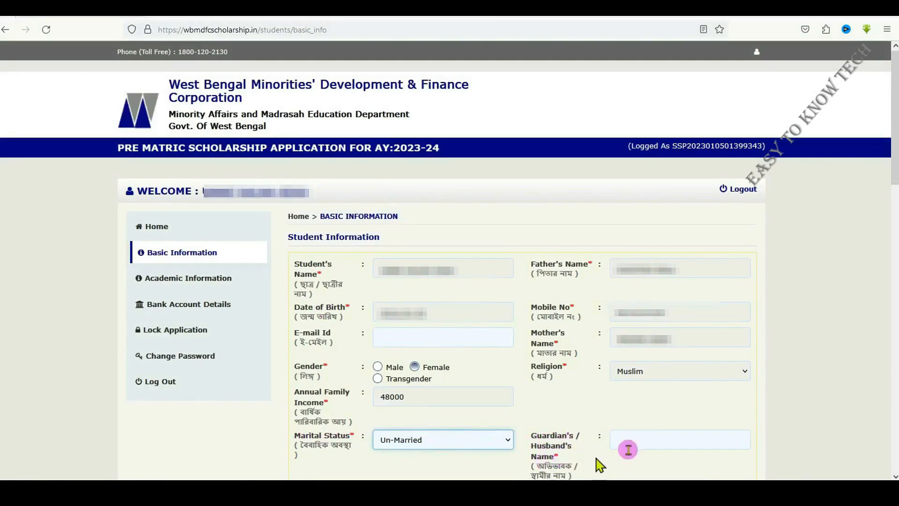
{"action": "left_click", "coordinate": [648, 439]}
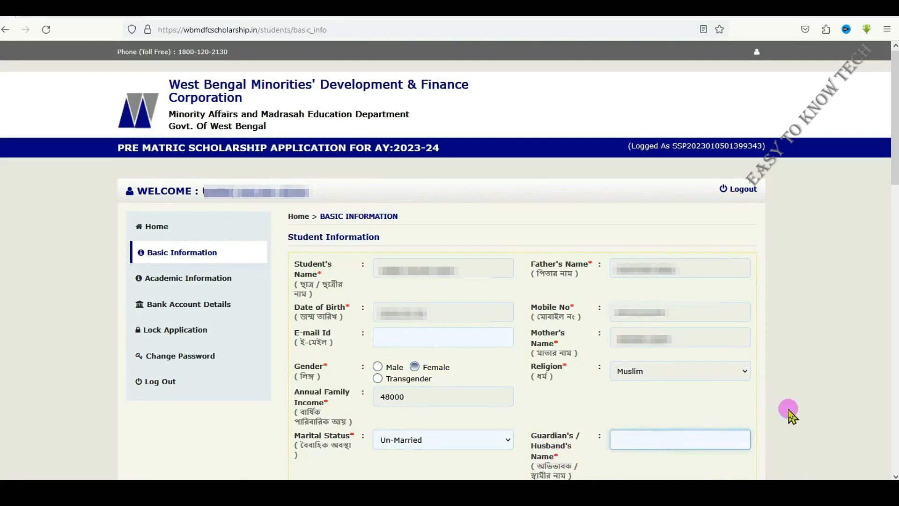
{"action": "scroll", "coordinate": [790, 414], "scroll_direction": "down", "scroll_amount": 7}
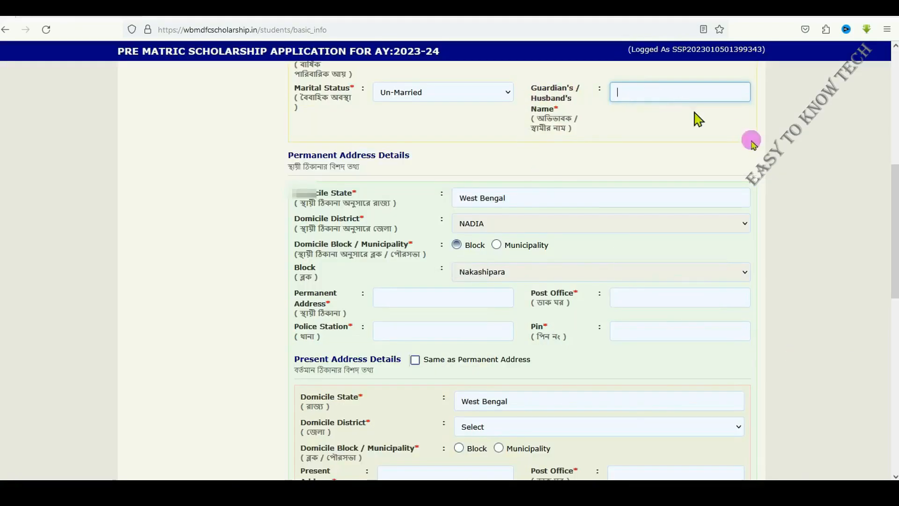
{"action": "type", "text": "DO"}
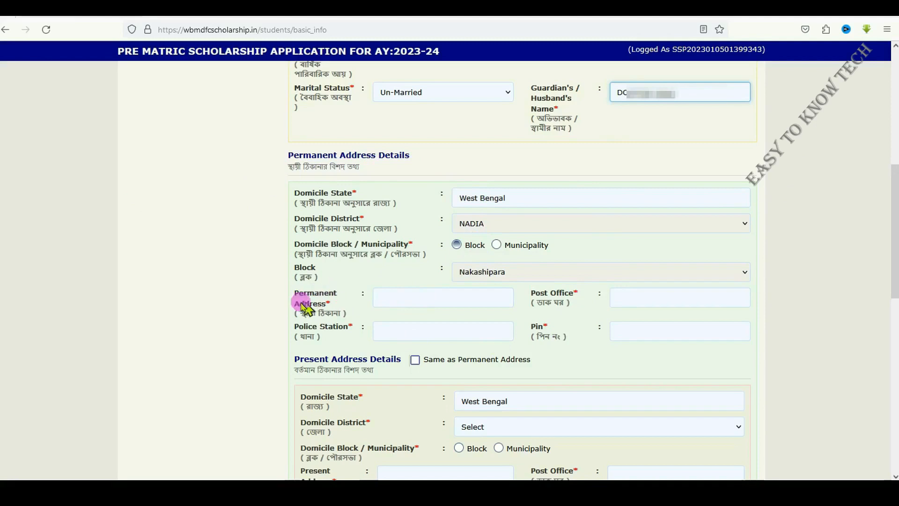
Fill in the student's permanent address and post office in the Permanent Address Details
{"action": "left_click", "coordinate": [419, 298]}
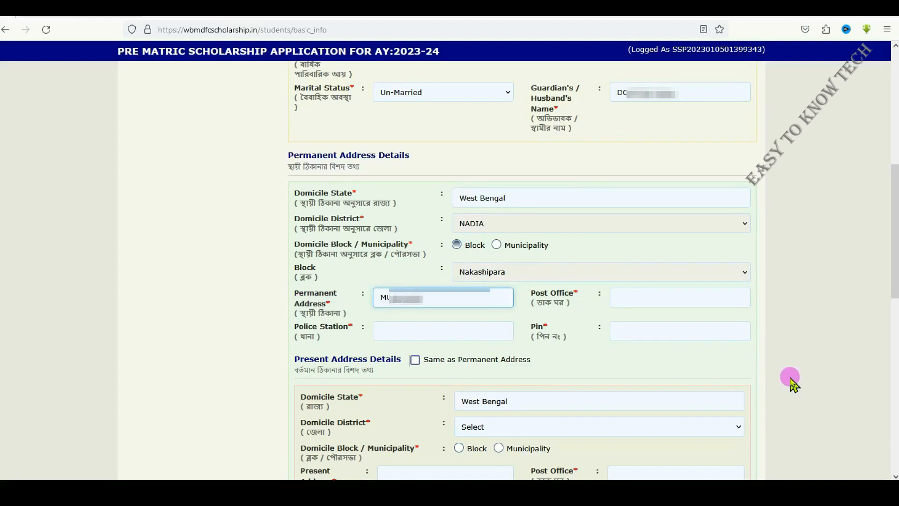
{"action": "type", "text": "A"}
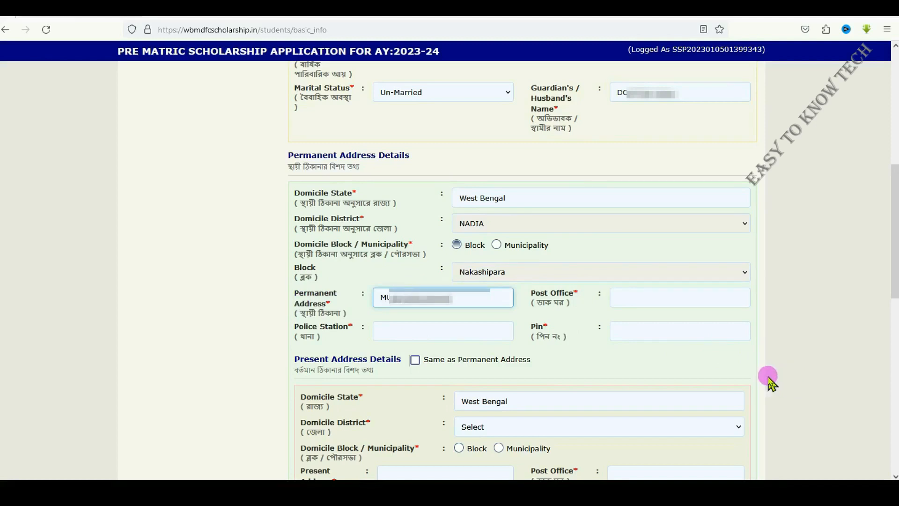
{"action": "left_click", "coordinate": [640, 292]}
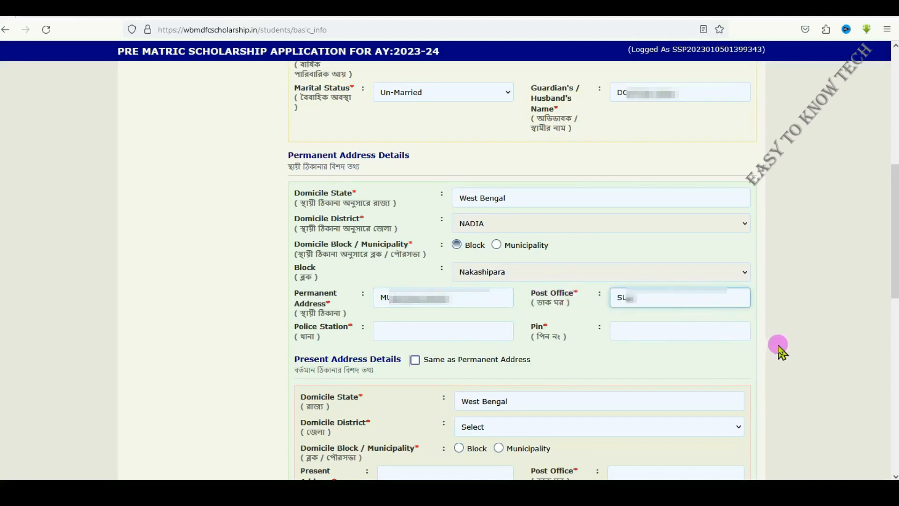
{"action": "type", "text": "SUDHAKARPU"}
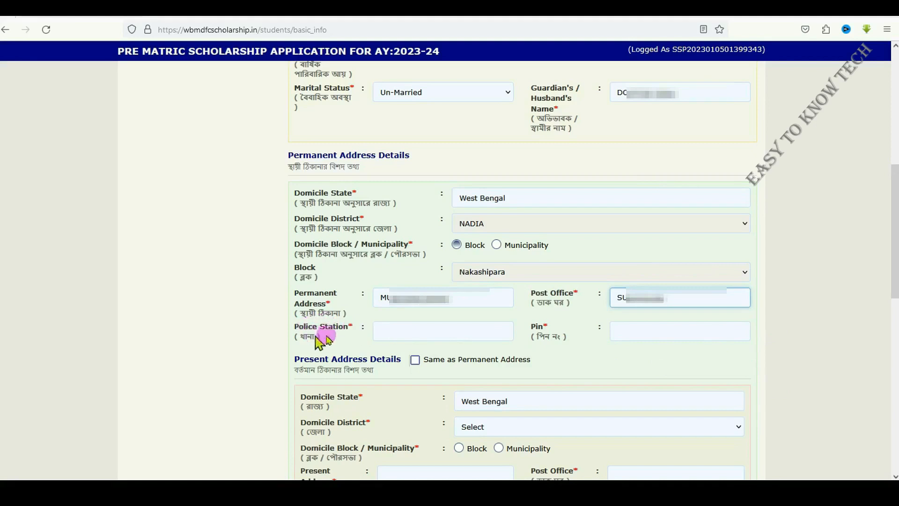
Enter the permanent address's police station and postal code, and mark the present address as the same as the permanent address
{"action": "left_click", "coordinate": [422, 331]}
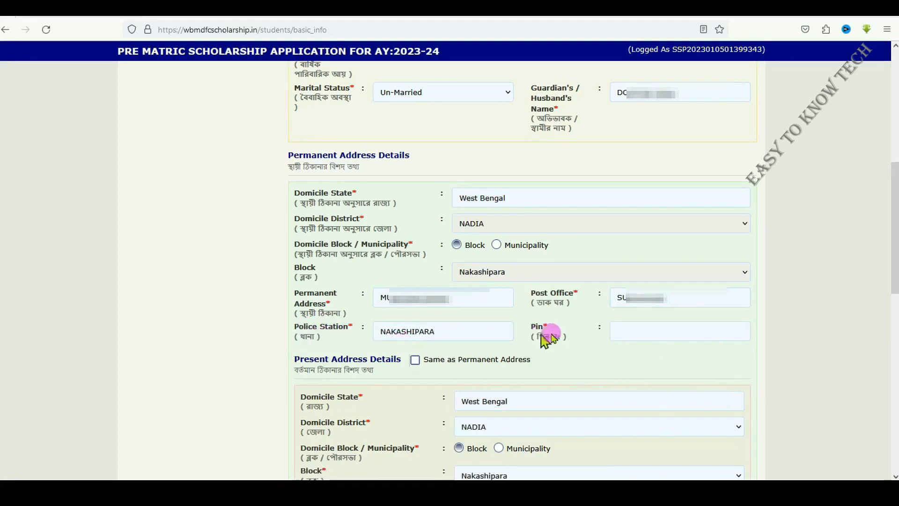
{"action": "left_click", "coordinate": [655, 331]}
{"action": "type", "text": "7"}
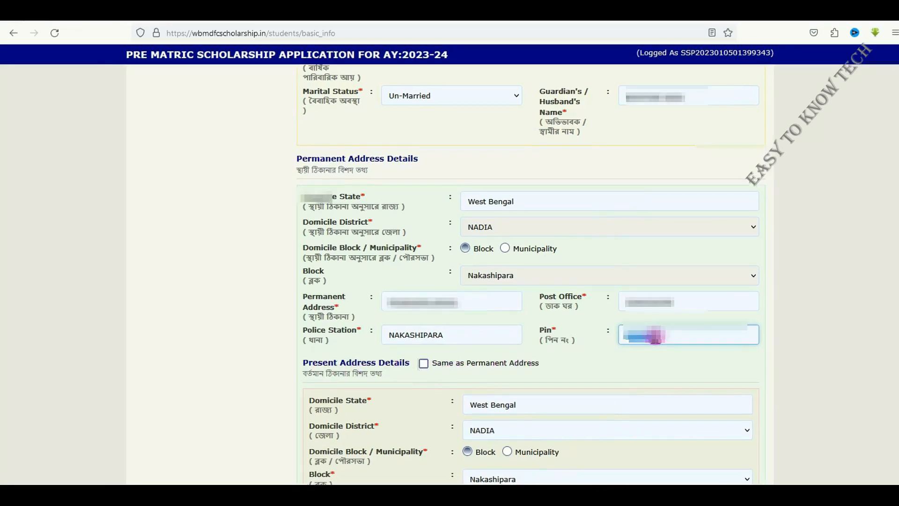
{"action": "left_click_drag", "start_coordinate": [655, 336], "coordinate": [617, 341]}
{"action": "type", "text": "7"}
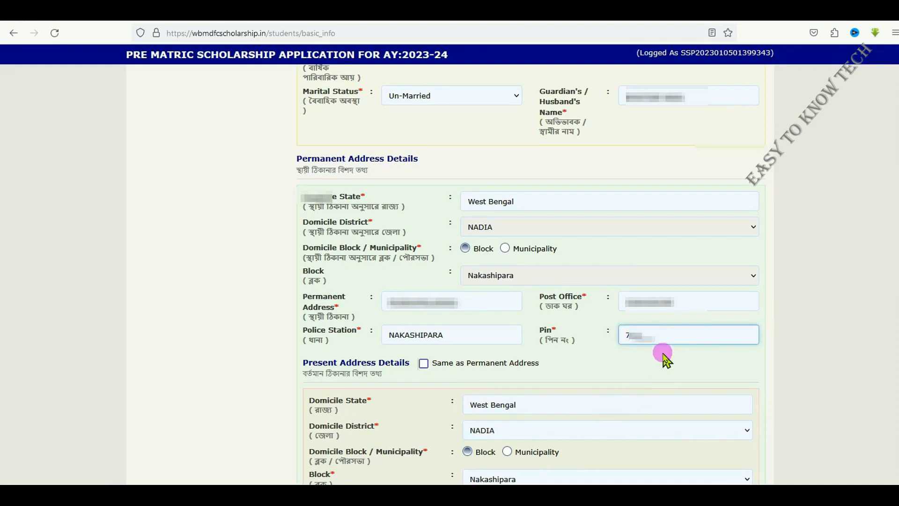
{"action": "left_click", "coordinate": [424, 363]}
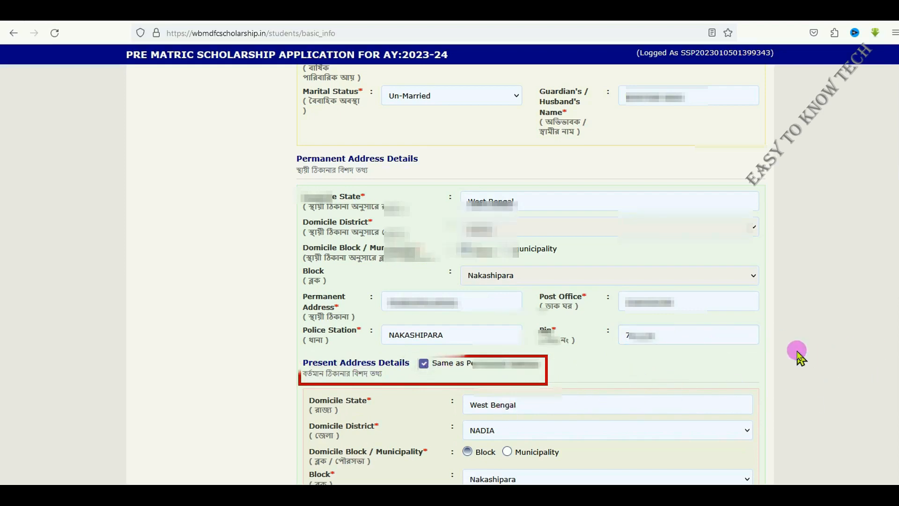
Complete Other Information with the Aadhaar number, its confirmation and the name as per Aadhaar, answering No to any other government scholarship
{"action": "scroll", "coordinate": [798, 357], "scroll_direction": "down", "scroll_amount": 6}
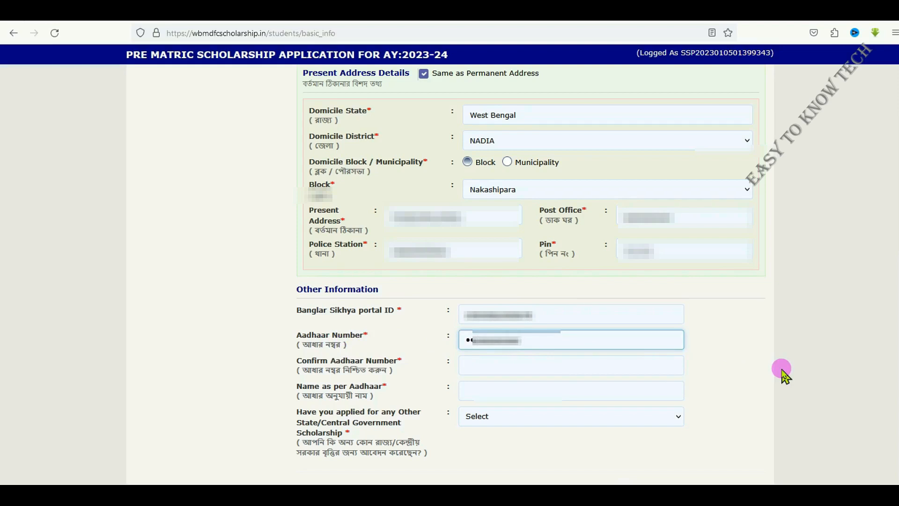
{"action": "left_click", "coordinate": [470, 362]}
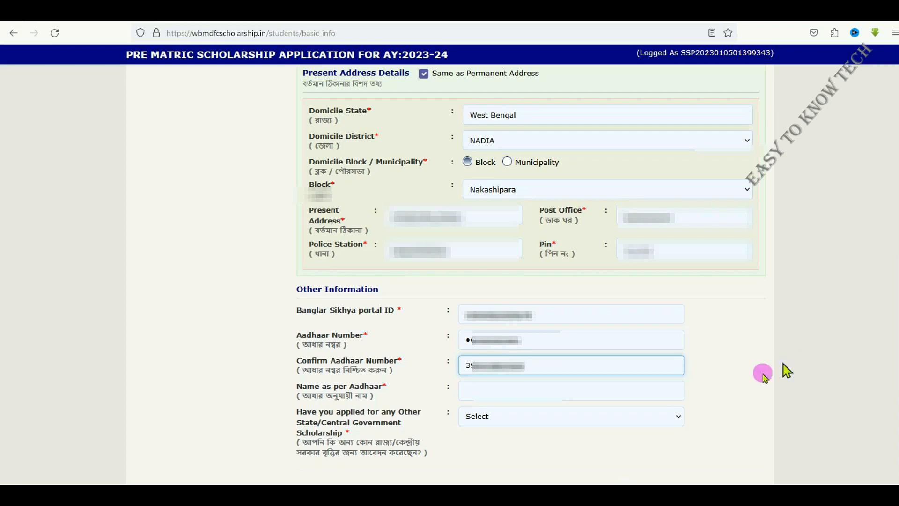
{"action": "left_click", "coordinate": [495, 386]}
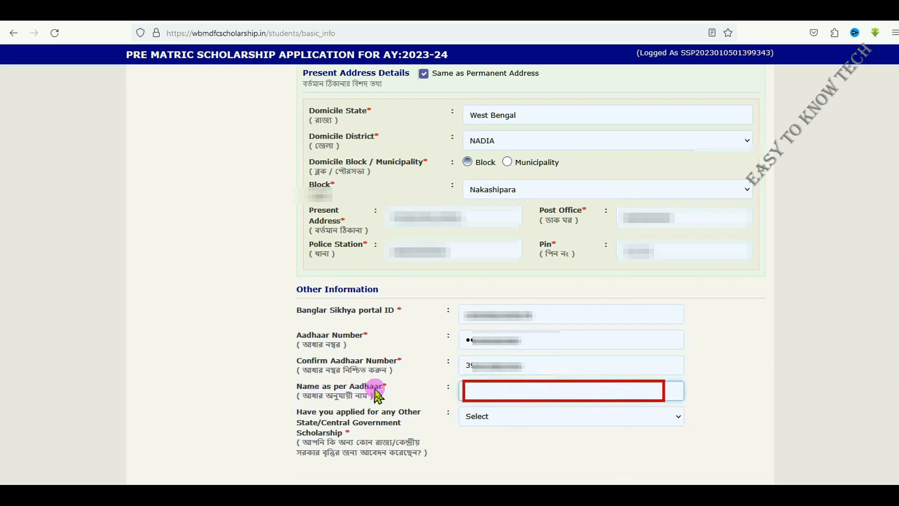
{"action": "type", "text": "UN"}
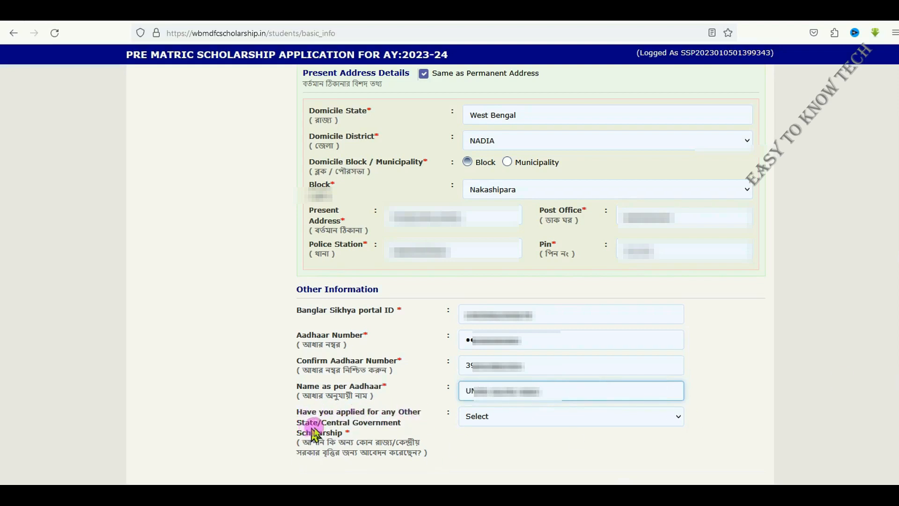
{"action": "left_click", "coordinate": [521, 416]}
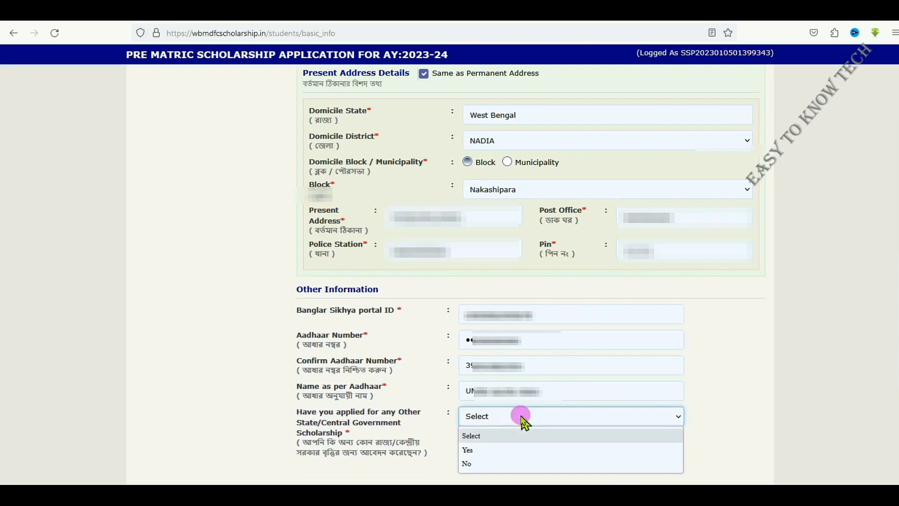
{"action": "left_click", "coordinate": [484, 469]}
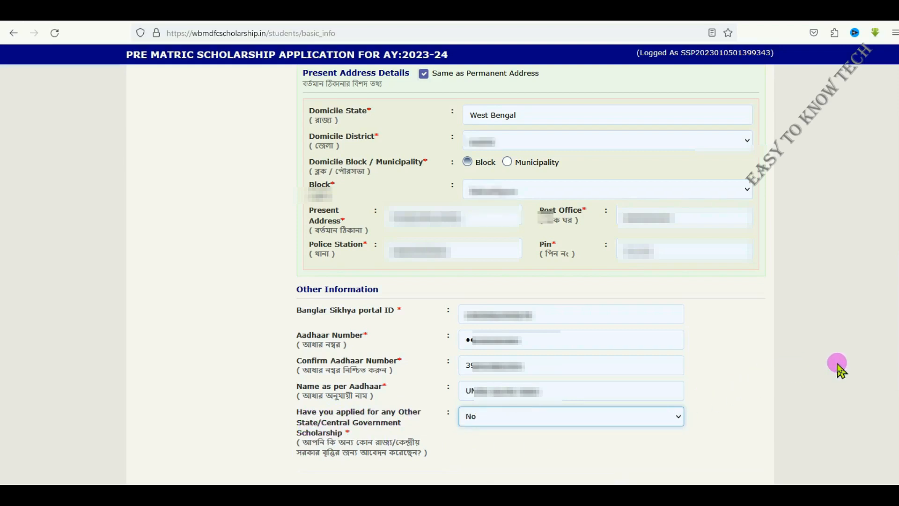
Accept the declaration of giving the Aadhaar number willingly and submit the basic information to proceed
{"action": "scroll", "coordinate": [838, 369], "scroll_direction": "down", "scroll_amount": 3}
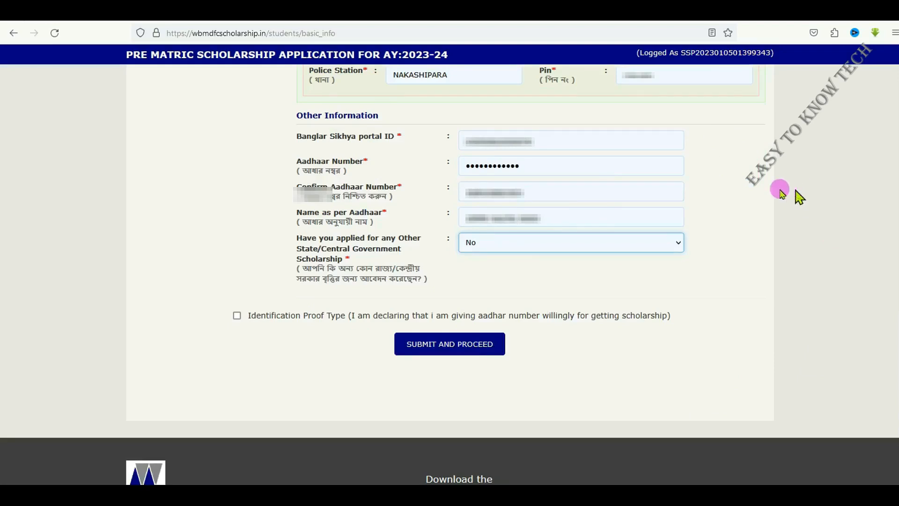
{"action": "left_click", "coordinate": [236, 316]}
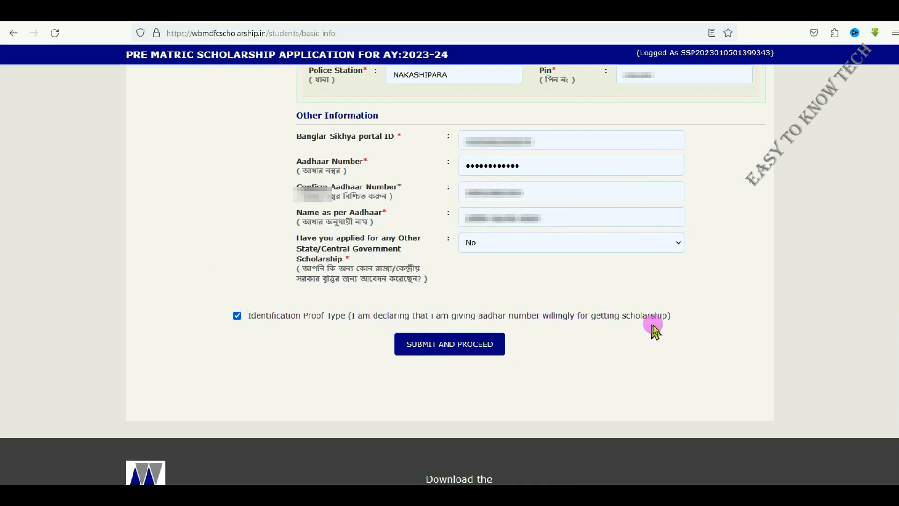
{"action": "left_click", "coordinate": [466, 346]}
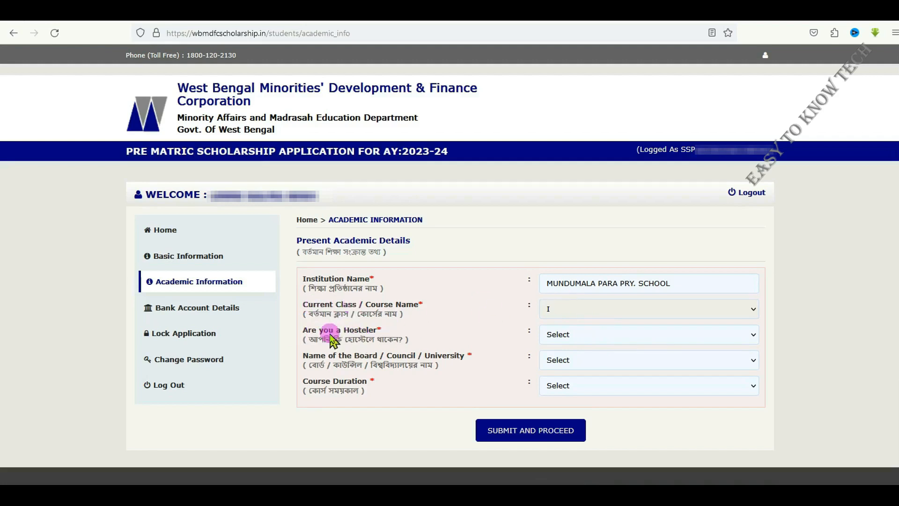
Answer NO to the hosteler question in the present academic details
{"action": "left_click", "coordinate": [584, 336]}
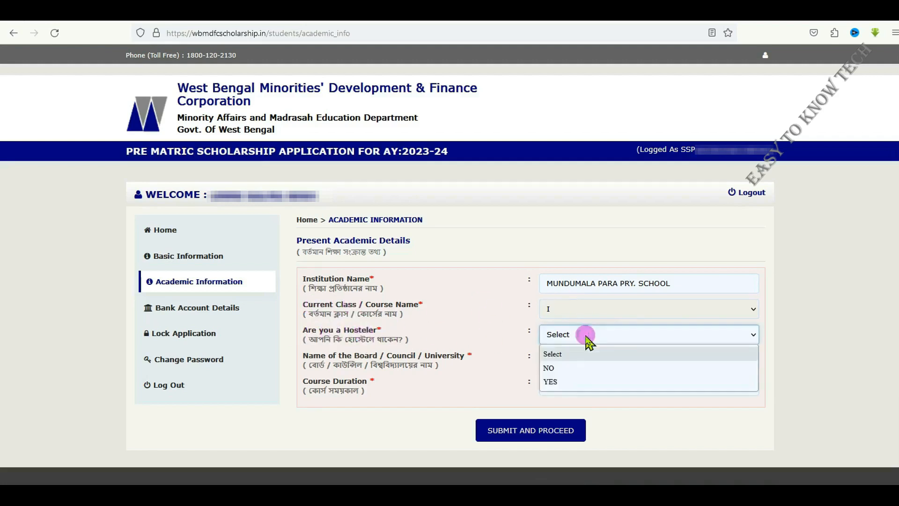
{"action": "left_click", "coordinate": [567, 368]}
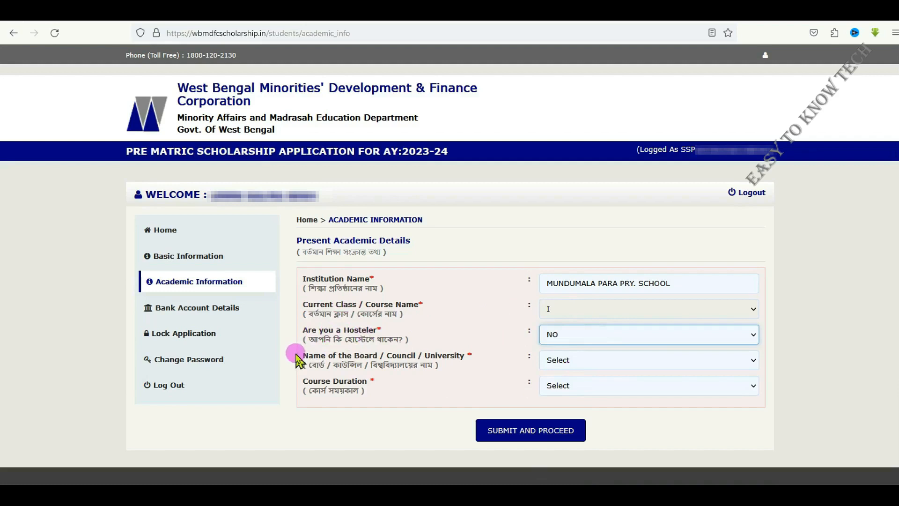
{"action": "left_click", "coordinate": [580, 338]}
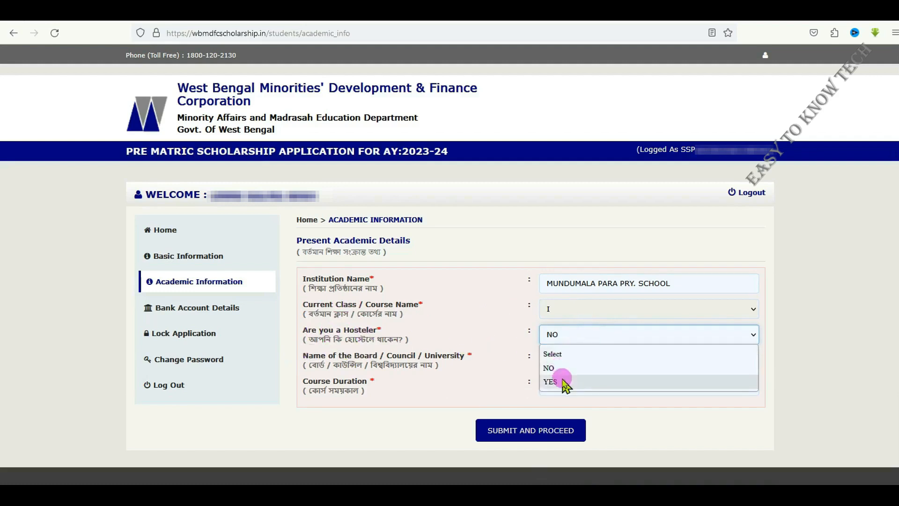
{"action": "left_click", "coordinate": [549, 368]}
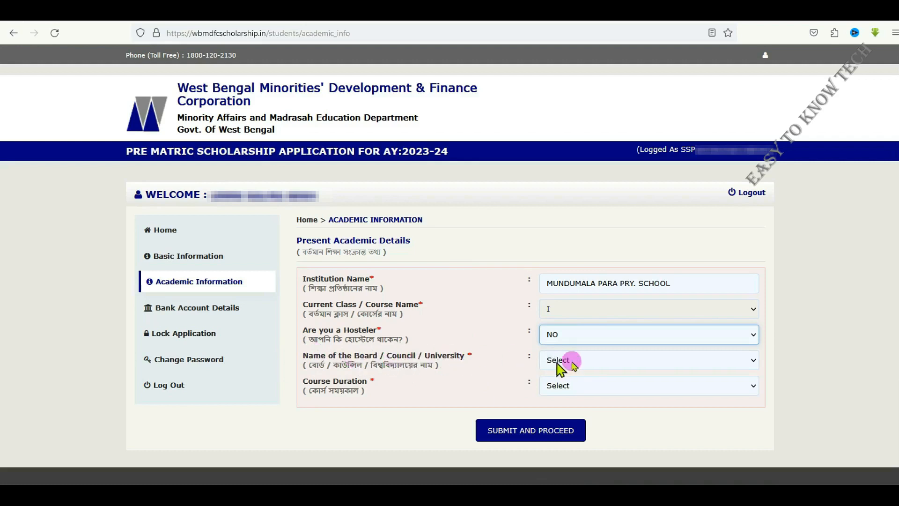
Choose WEST BENGAL BOARD OF PRIMARY EDUCATION as the board, council or university in the present academic details
{"action": "left_click", "coordinate": [590, 362]}
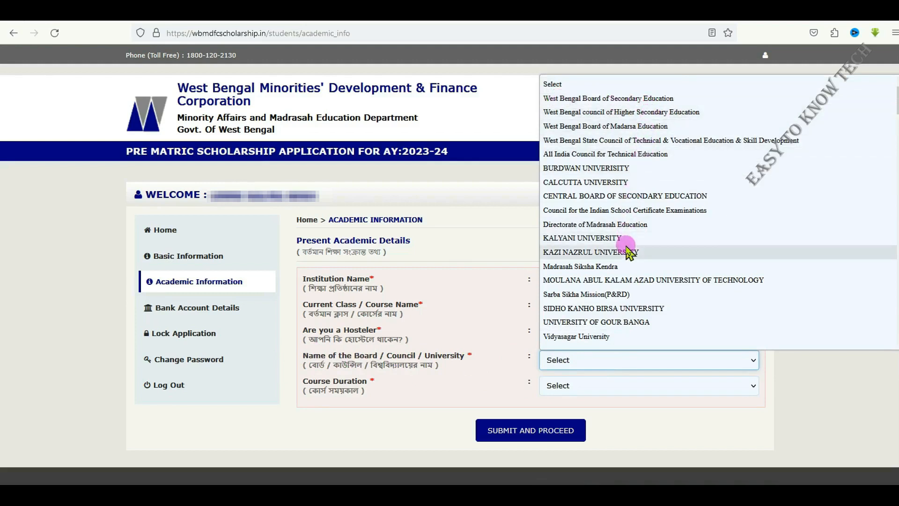
{"action": "scroll", "coordinate": [614, 276], "scroll_direction": "down", "scroll_amount": 10}
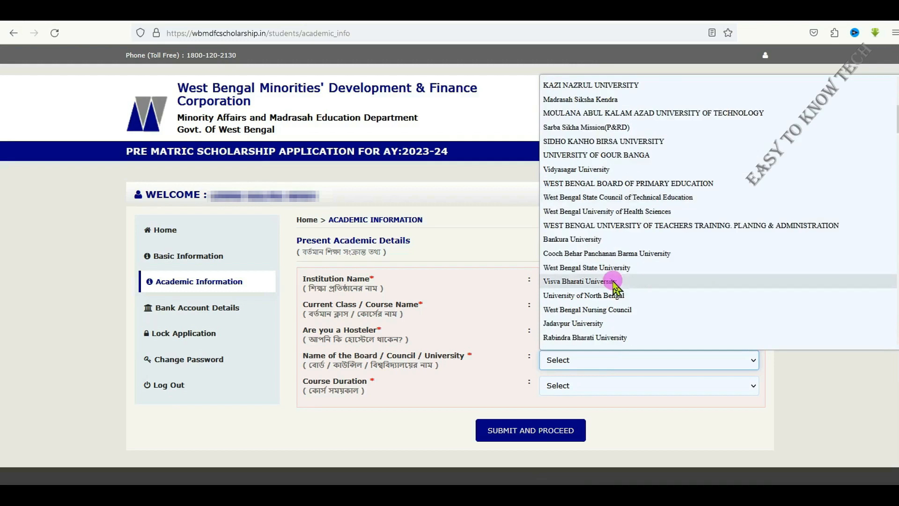
{"action": "scroll", "coordinate": [613, 284], "scroll_direction": "down", "scroll_amount": 6}
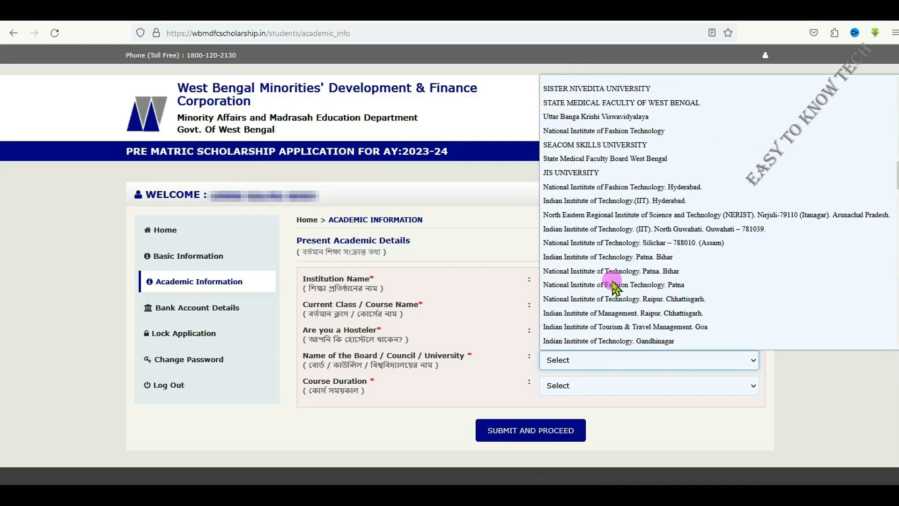
{"action": "scroll", "coordinate": [614, 287], "scroll_direction": "down", "scroll_amount": 15}
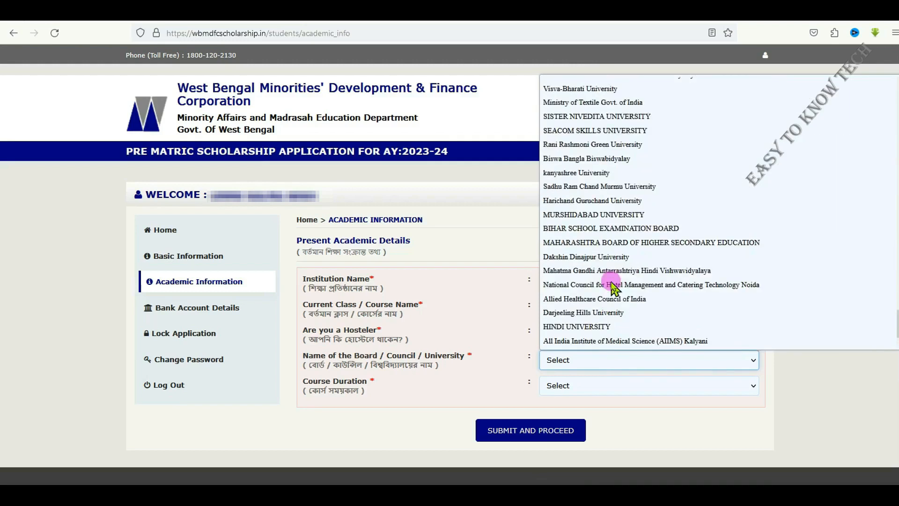
{"action": "scroll", "coordinate": [613, 287], "scroll_direction": "up", "scroll_amount": 15}
{"action": "scroll", "coordinate": [612, 286], "scroll_direction": "up", "scroll_amount": 15}
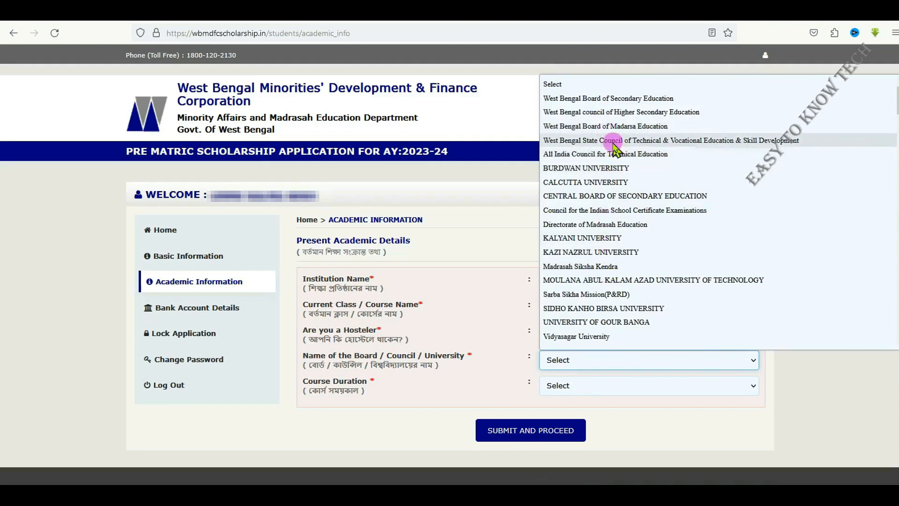
{"action": "scroll", "coordinate": [609, 286], "scroll_direction": "down", "scroll_amount": 2}
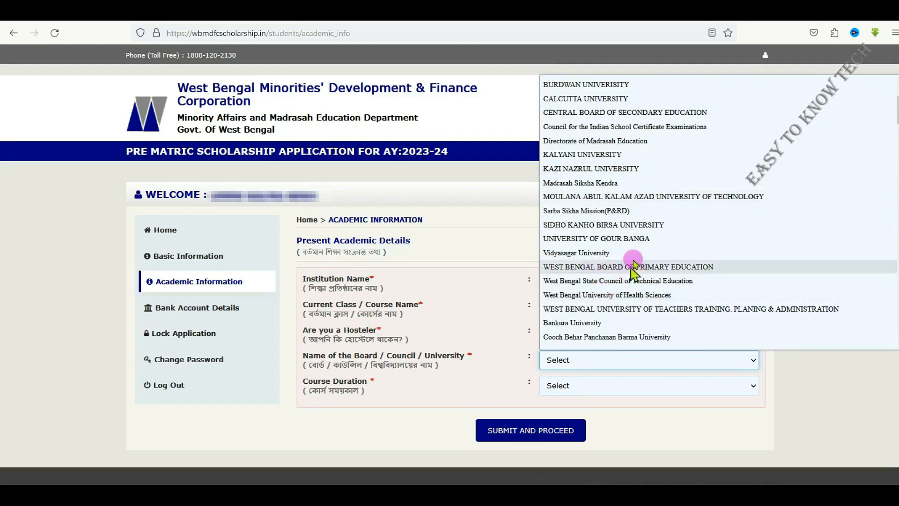
{"action": "left_click", "coordinate": [644, 267]}
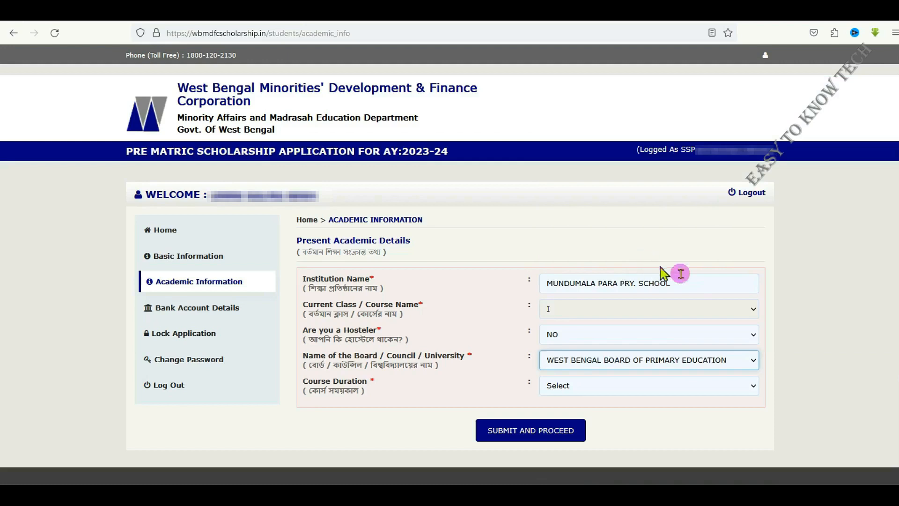
Set the course duration to 1 Year and submit the academic information to proceed
{"action": "left_click", "coordinate": [608, 387]}
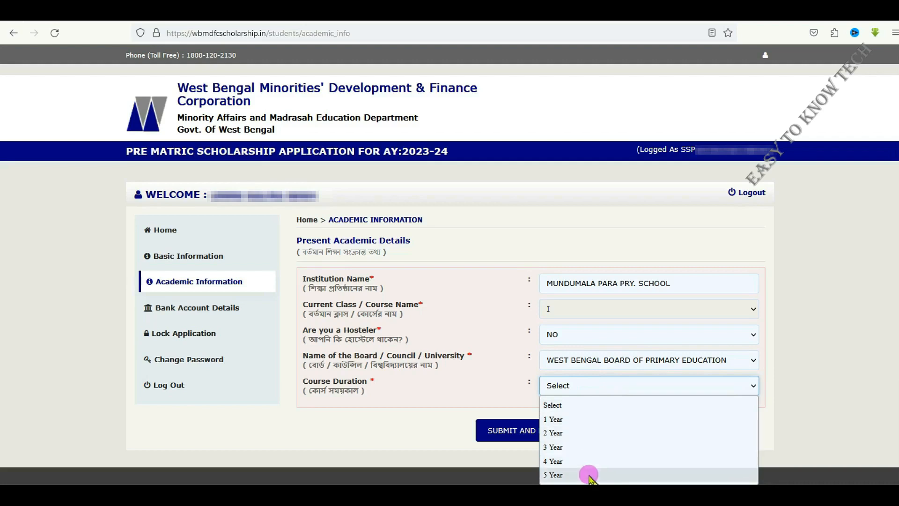
{"action": "left_click", "coordinate": [577, 422]}
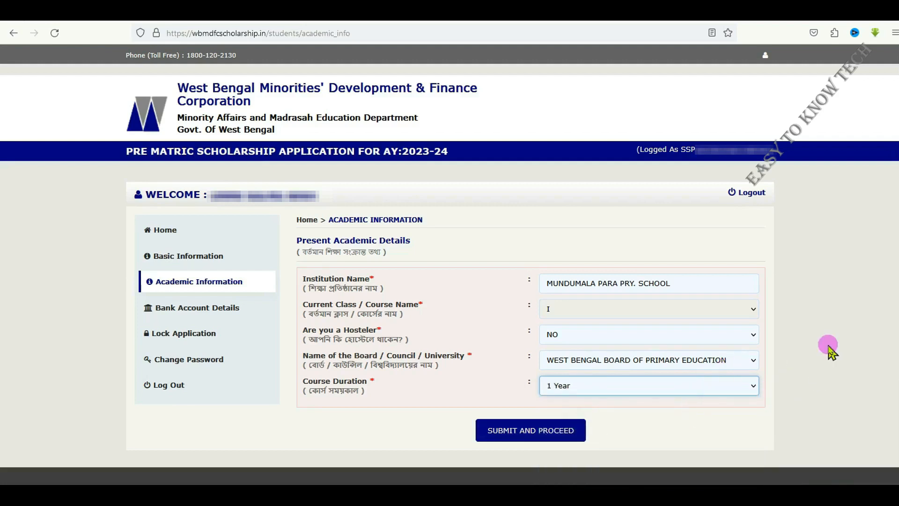
{"action": "left_click", "coordinate": [750, 386]}
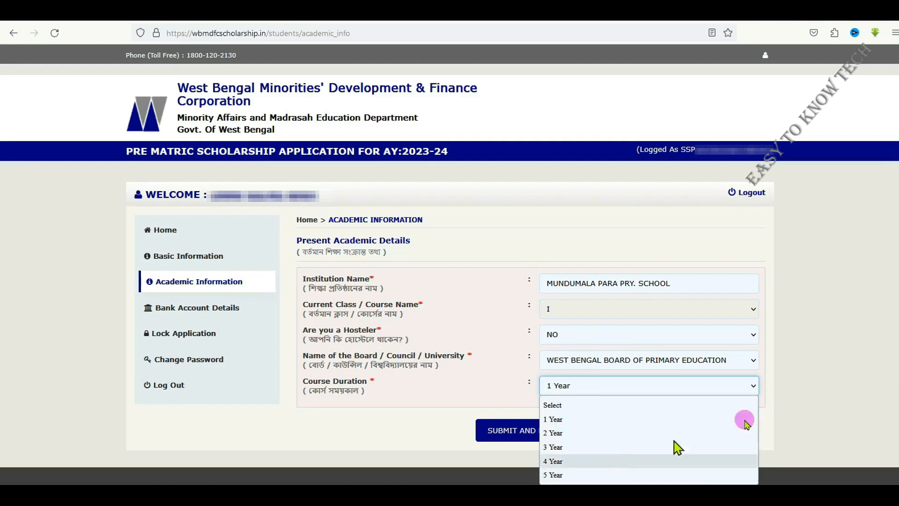
{"action": "left_click", "coordinate": [792, 381]}
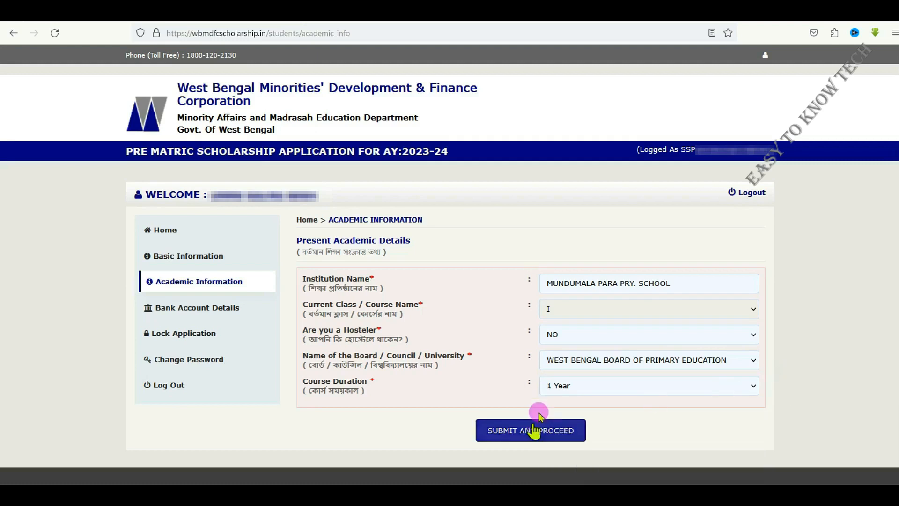
{"action": "left_click", "coordinate": [516, 430]}
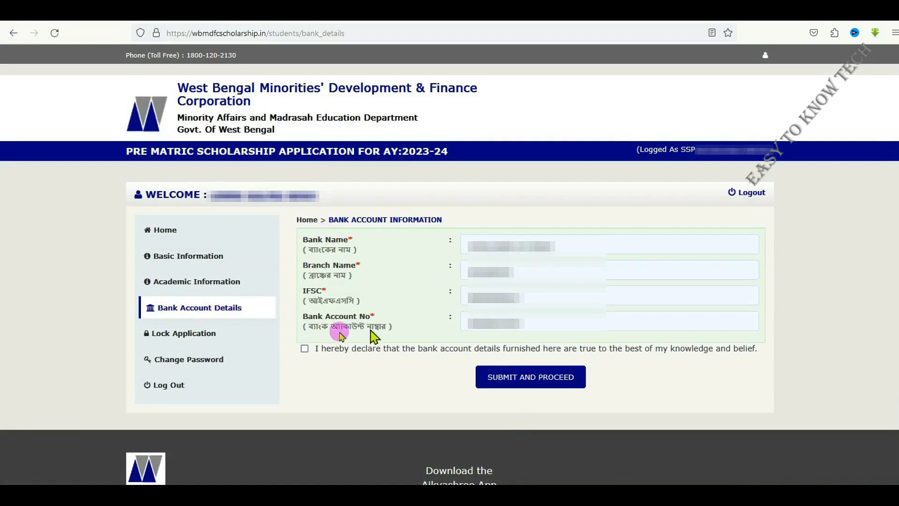
Declare the bank account details true, submit them and confirm that they are correct
{"action": "left_click", "coordinate": [523, 322]}
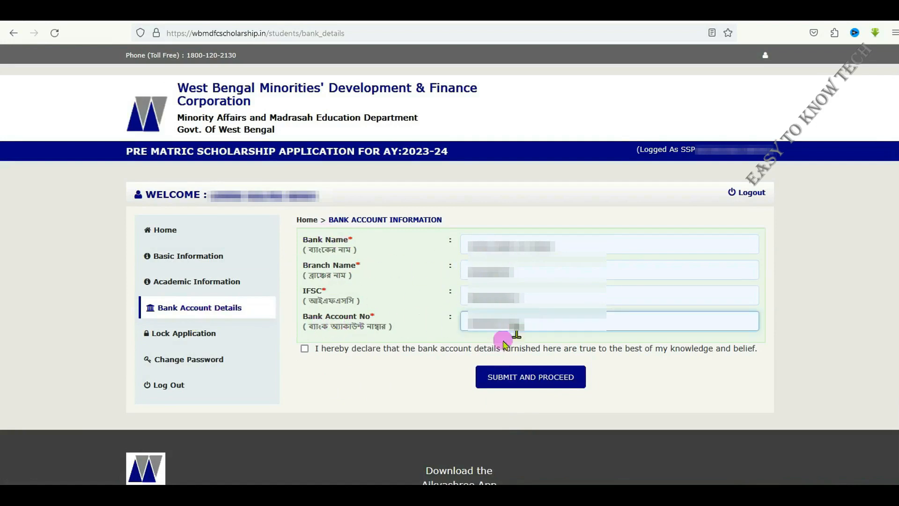
{"action": "left_click", "coordinate": [305, 349]}
{"action": "left_click", "coordinate": [508, 378]}
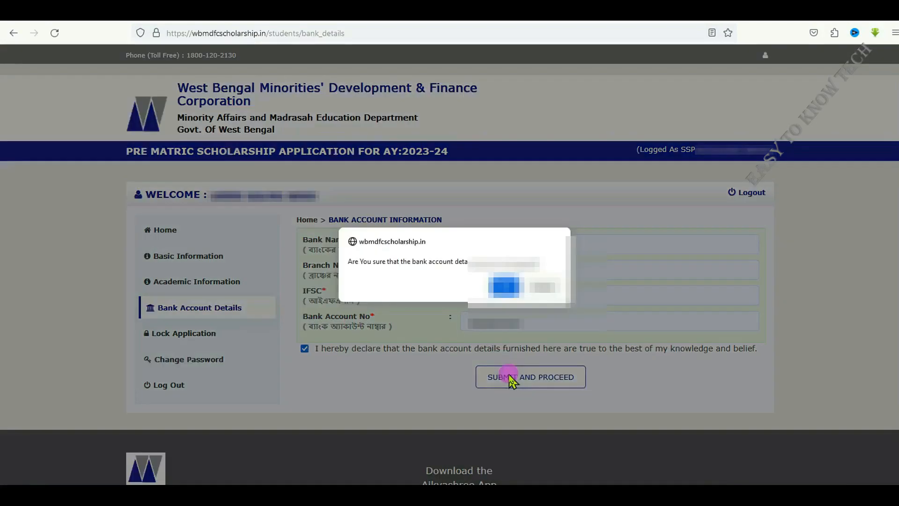
{"action": "left_click", "coordinate": [505, 288]}
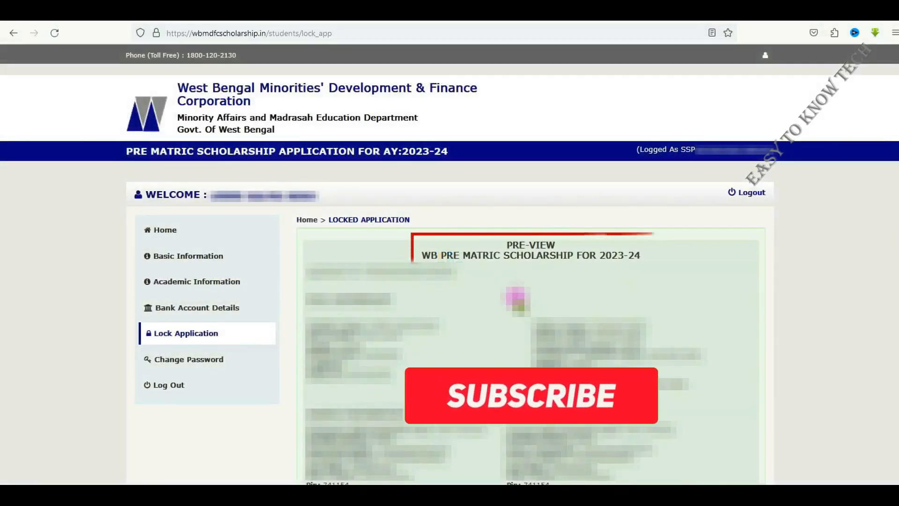
Review the application preview, accept all three declarations, and verify and lock the application
{"action": "left_click_drag", "start_coordinate": [558, 243], "coordinate": [505, 244]}
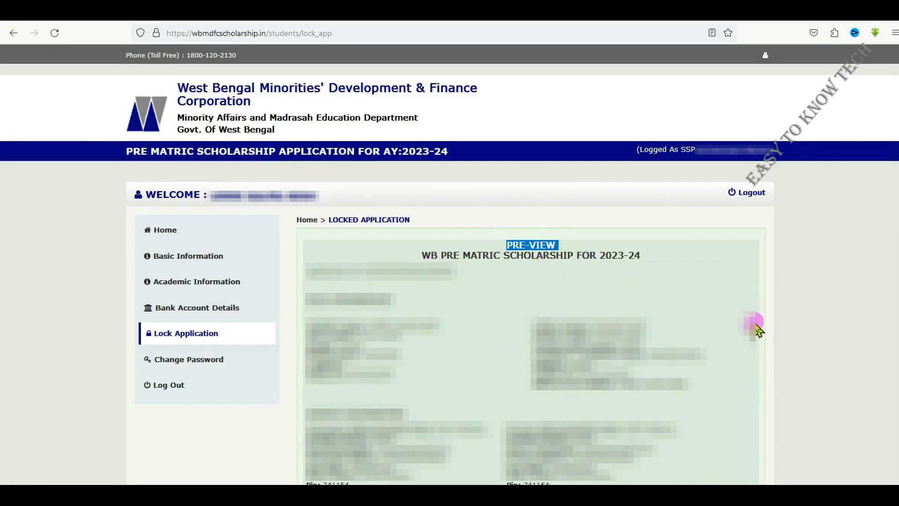
{"action": "scroll", "coordinate": [757, 328], "scroll_direction": "down", "scroll_amount": 7}
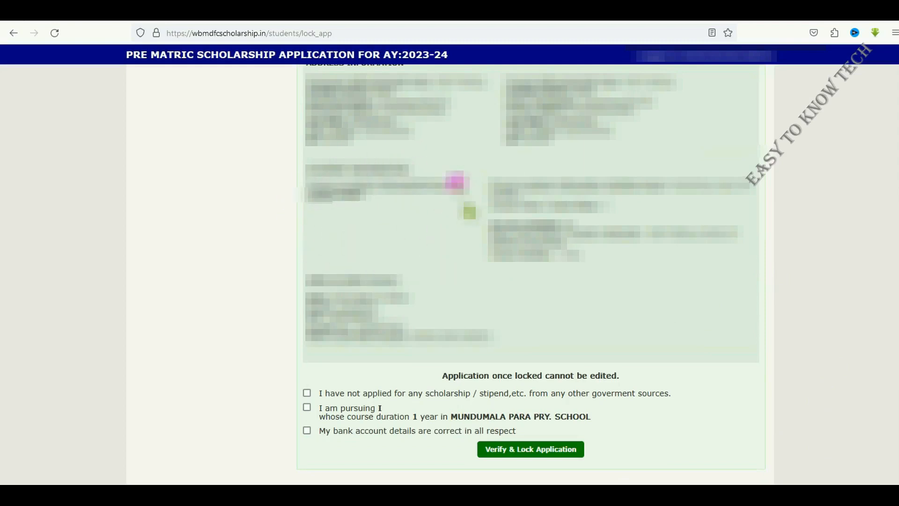
{"action": "scroll", "coordinate": [355, 187], "scroll_direction": "down", "scroll_amount": 4}
{"action": "left_click", "coordinate": [307, 186]}
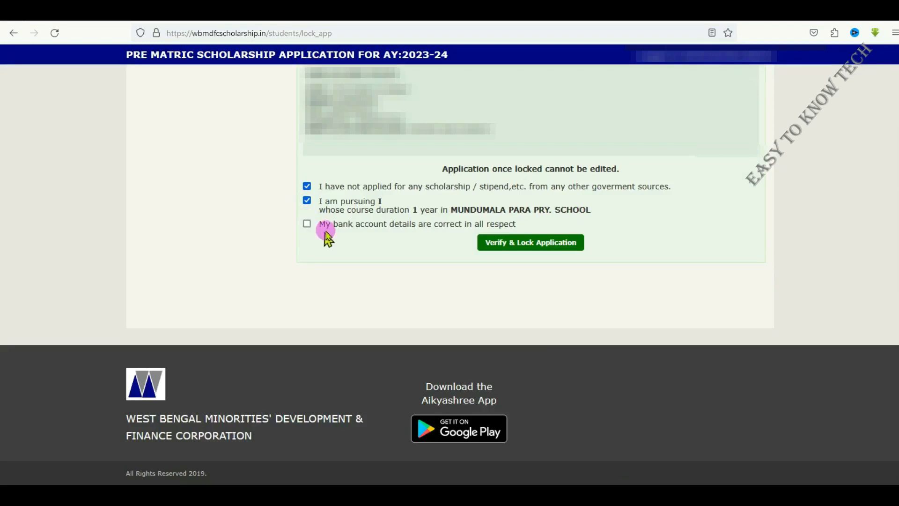
{"action": "left_click", "coordinate": [306, 224]}
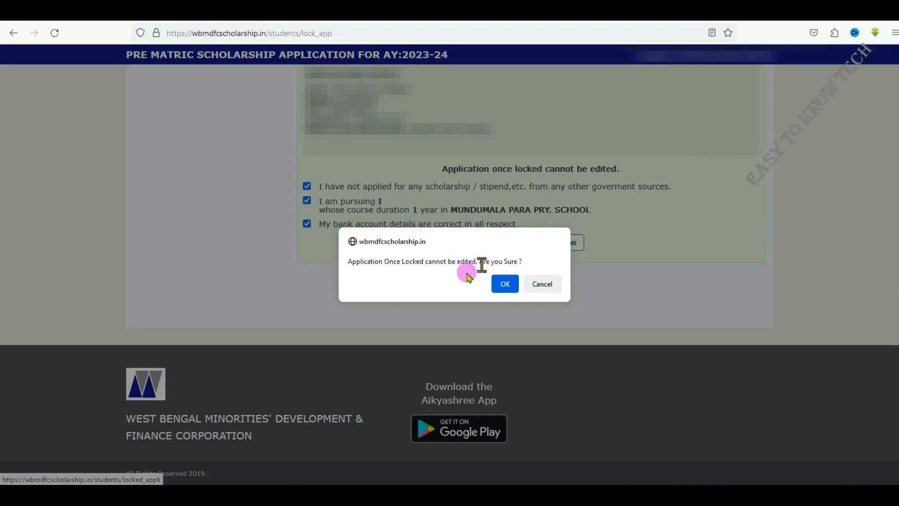
{"action": "left_click", "coordinate": [500, 285]}
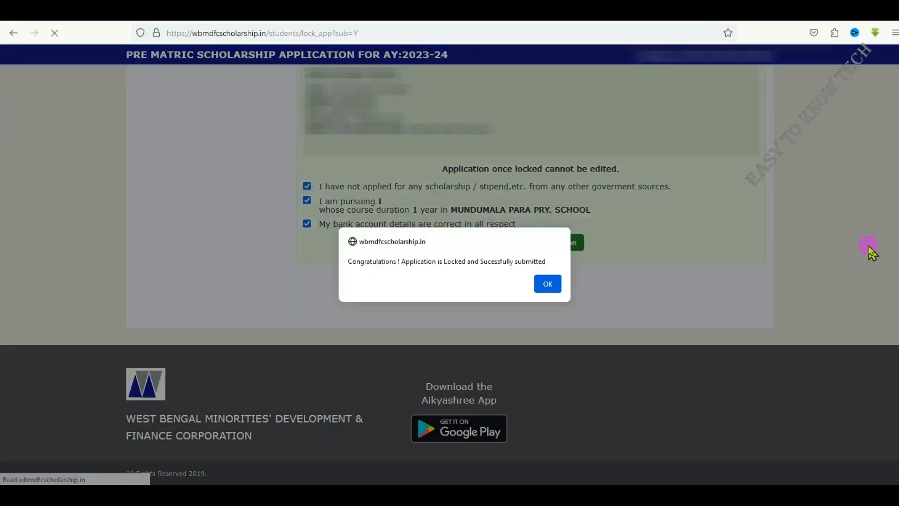
{"action": "left_click", "coordinate": [549, 284]}
Open the locked scholarship application for printing
{"action": "left_click", "coordinate": [321, 272]}
{"action": "left_click", "coordinate": [363, 275]}
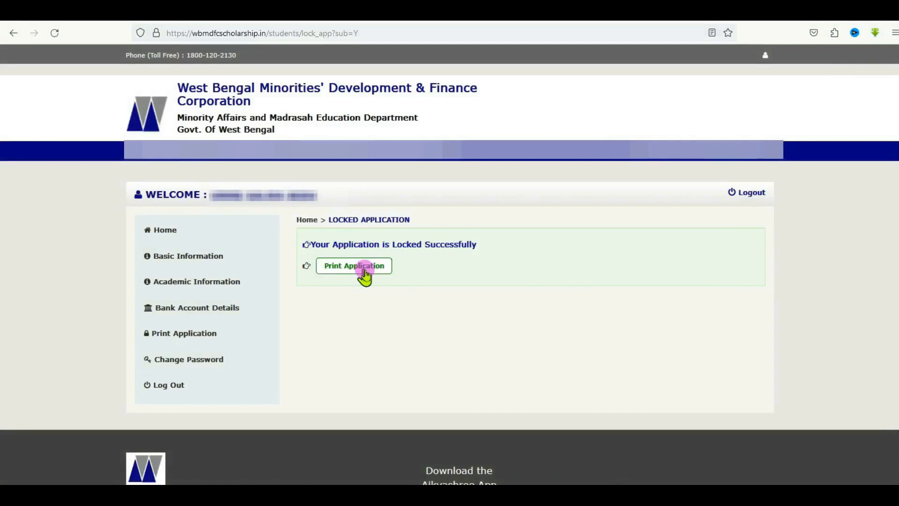